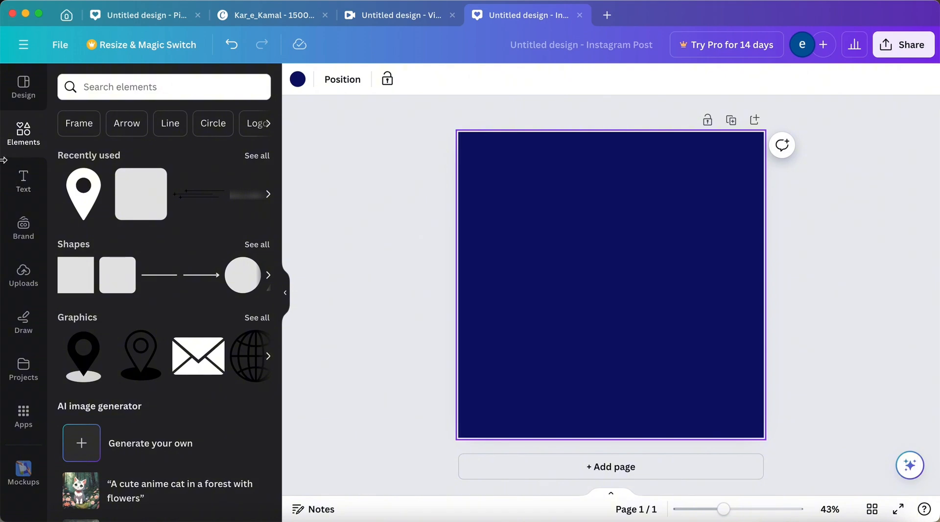
Search the elements for volleyball graphics and place the blue, yellow and white ball partly over the page's upper-left corner.
{"action": "left_click", "coordinate": [113, 91]}
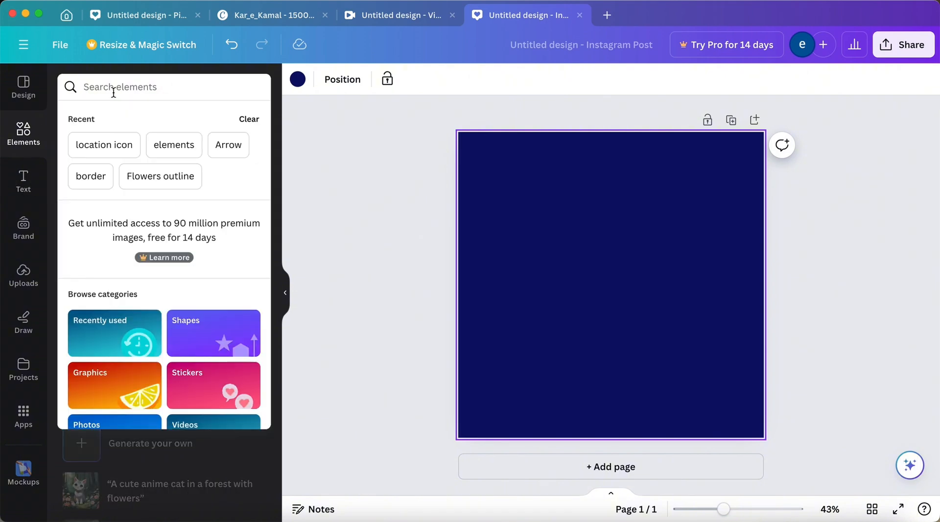
{"action": "type", "text": "volle"}
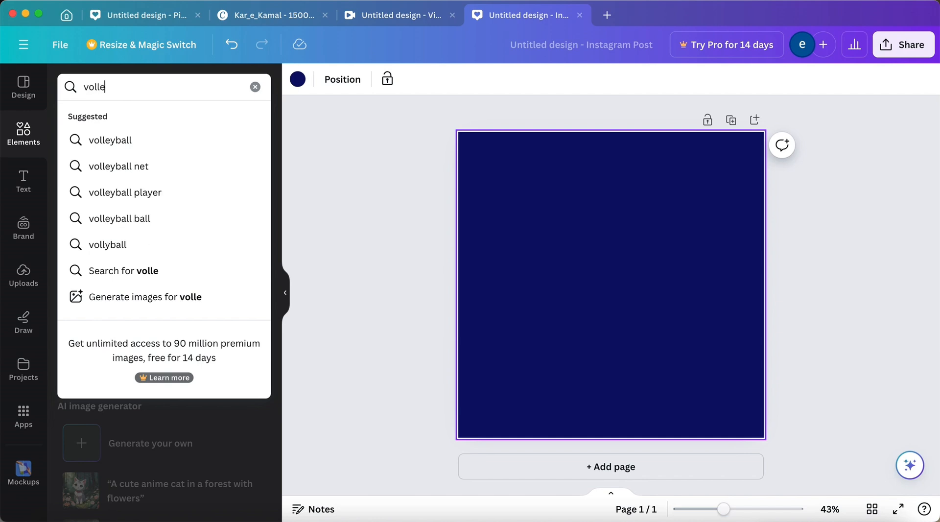
{"action": "type", "text": "y"}
{"action": "left_click", "coordinate": [105, 141]}
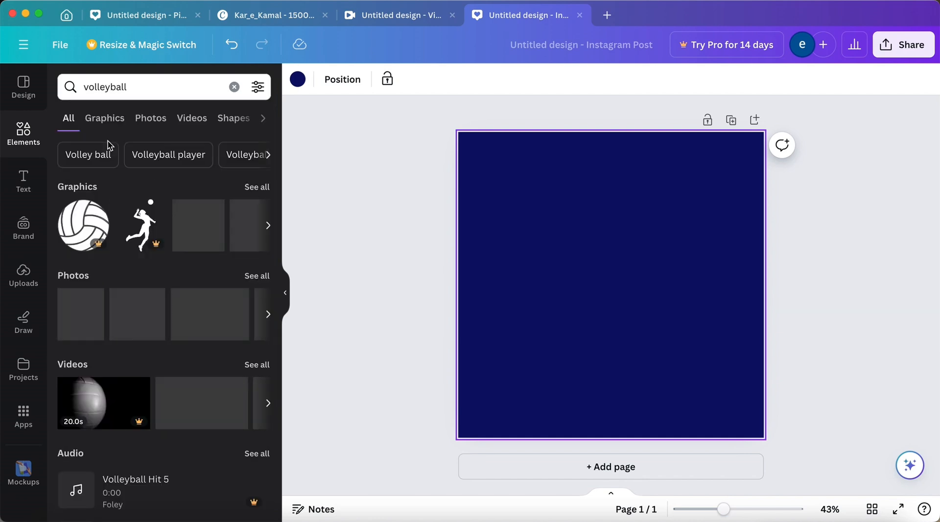
{"action": "left_click", "coordinate": [257, 186]}
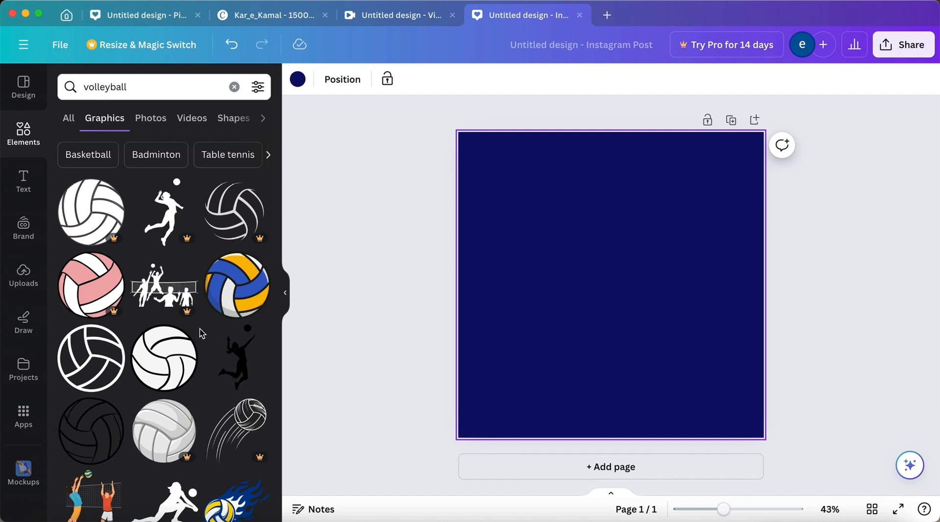
{"action": "left_click", "coordinate": [246, 287]}
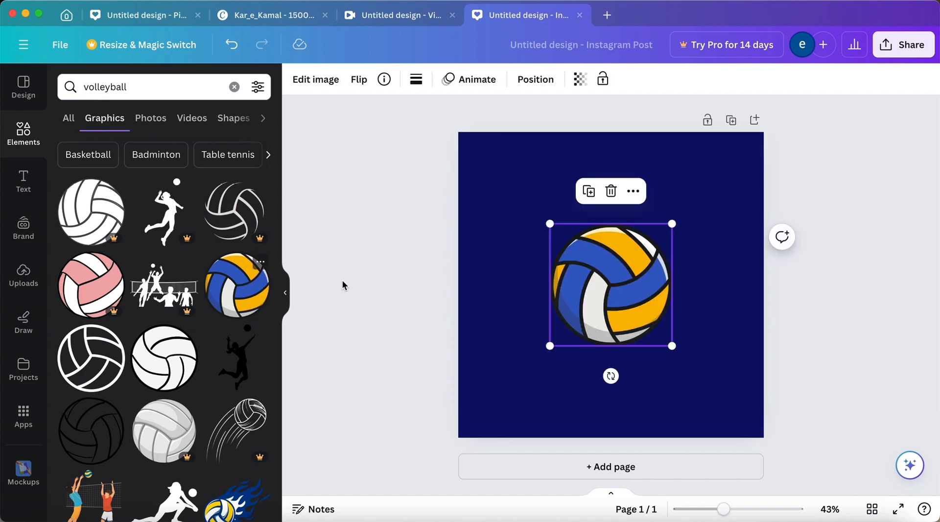
{"action": "left_click_drag", "start_coordinate": [585, 277], "coordinate": [486, 179]}
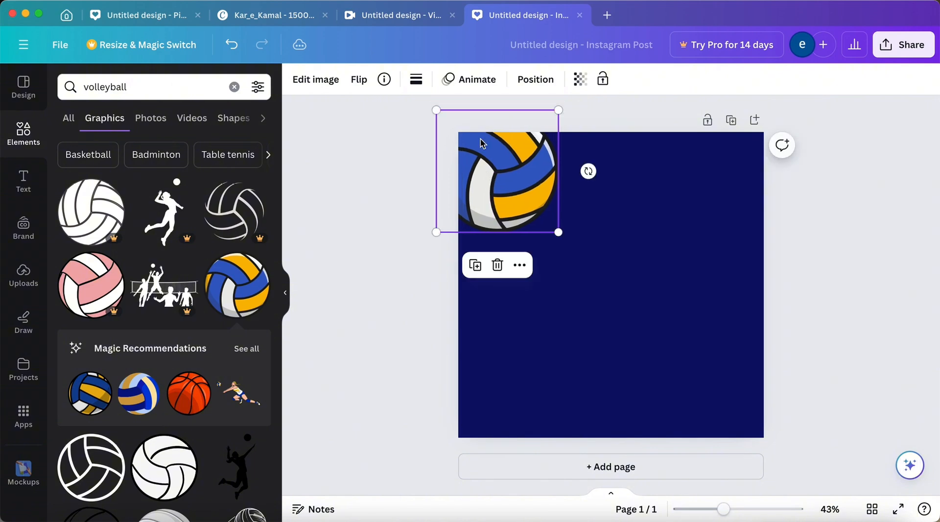
Set the volleyball's transparency to 83, leaving the graphic unlocked.
{"action": "left_click", "coordinate": [598, 80]}
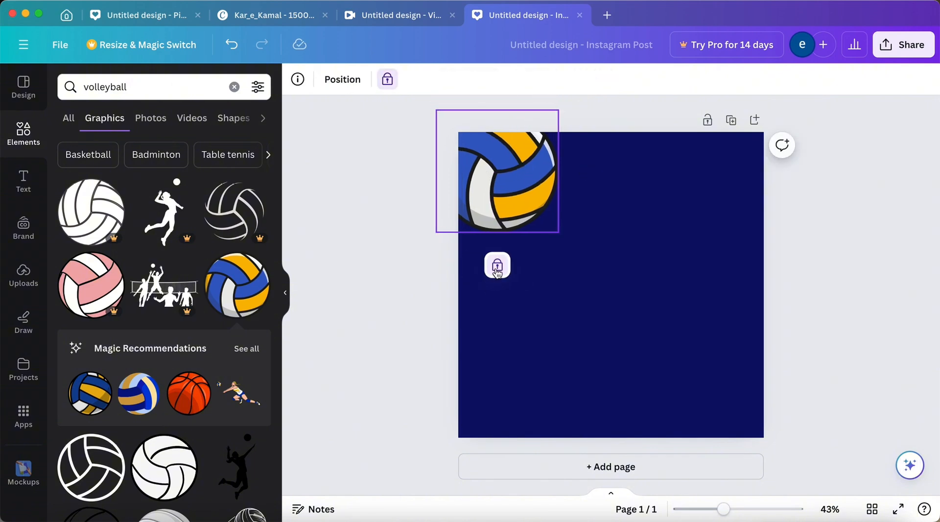
{"action": "left_click", "coordinate": [497, 268]}
{"action": "left_click", "coordinate": [578, 79]}
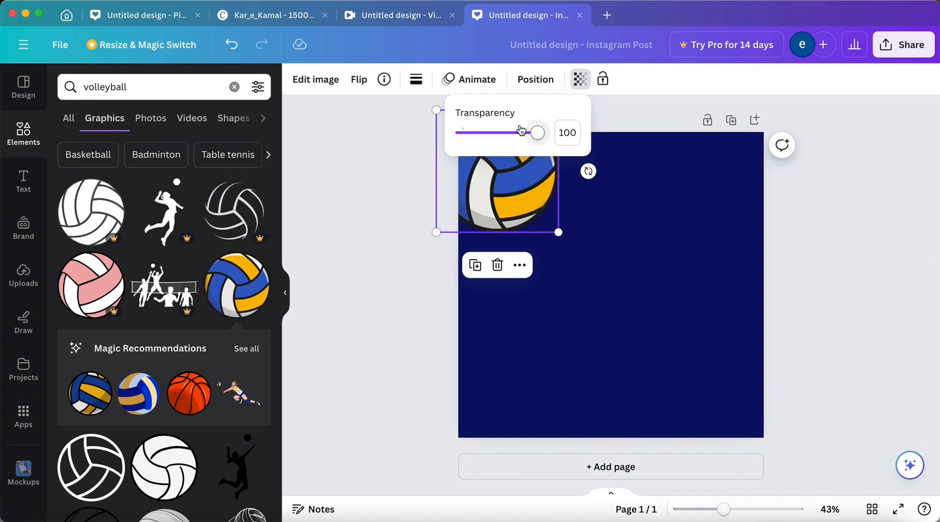
{"action": "mouse_move", "coordinate": [538, 132]}
{"action": "left_mouse_down"}
{"action": "mouse_move", "coordinate": [512, 133]}
{"action": "mouse_move", "coordinate": [526, 133]}
{"action": "left_mouse_up"}
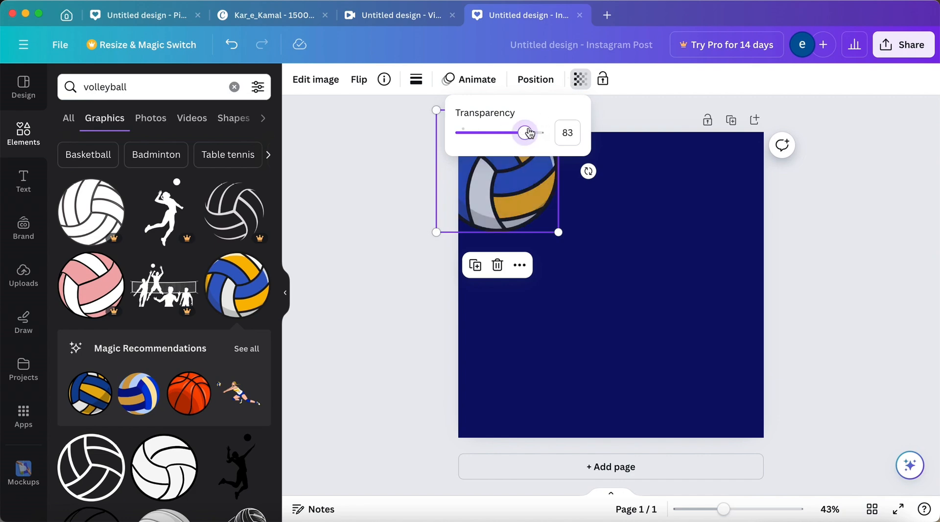
{"action": "left_click", "coordinate": [490, 199]}
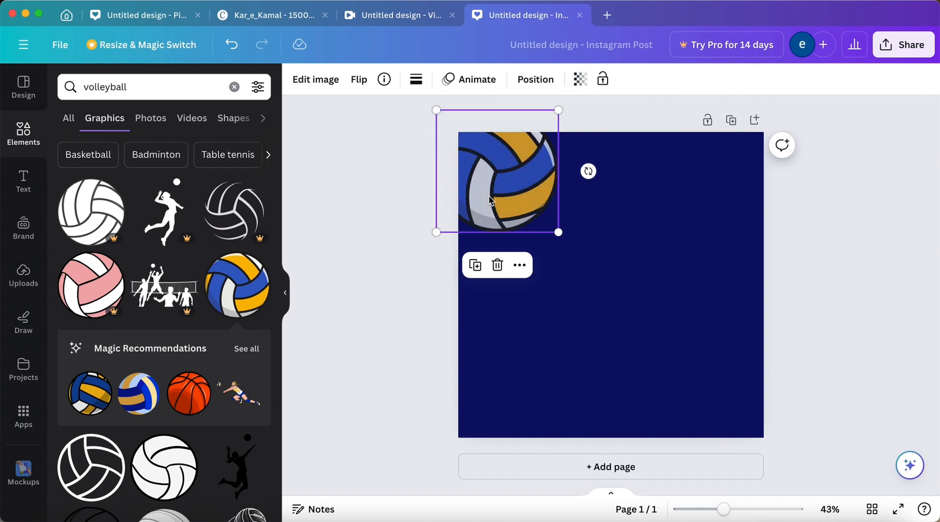
Duplicate the volleyball and place the copy partly over the page's lower-right corner.
{"action": "left_click", "coordinate": [475, 265]}
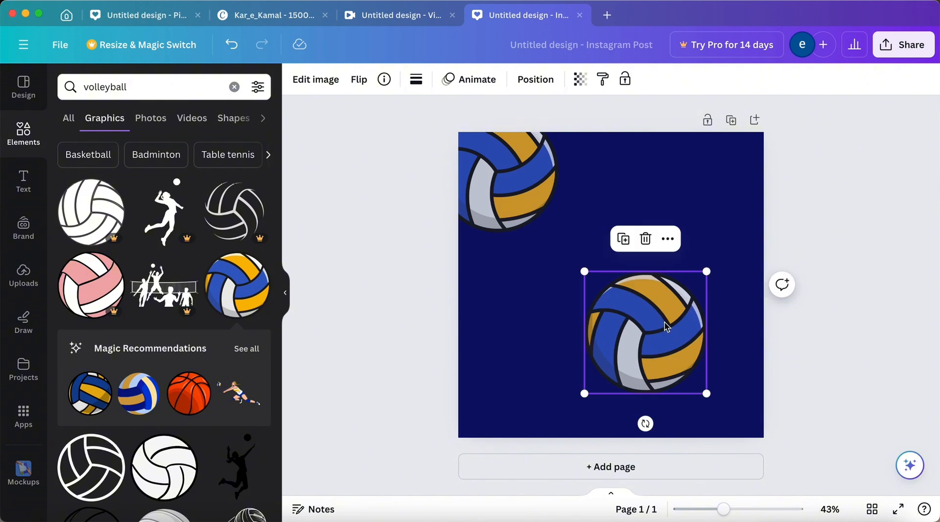
{"action": "left_click_drag", "start_coordinate": [665, 325], "coordinate": [753, 386]}
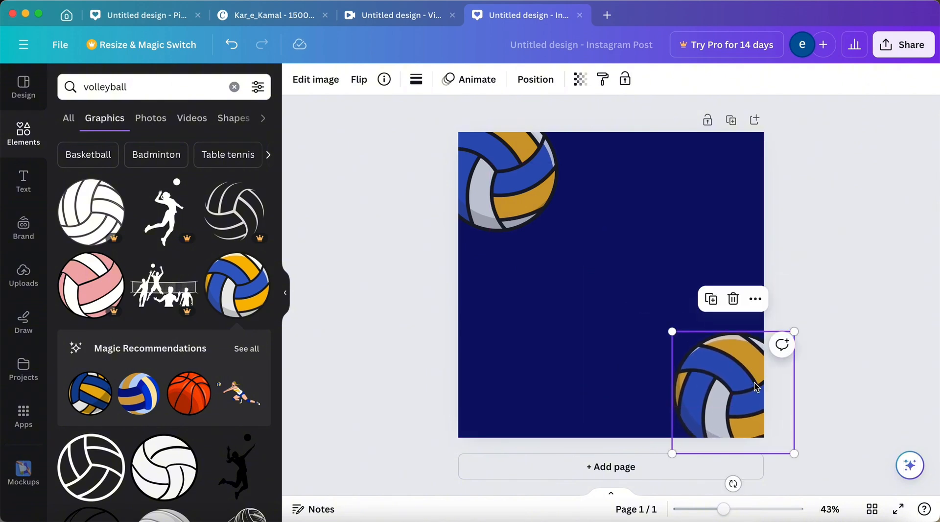
{"action": "left_click", "coordinate": [374, 273]}
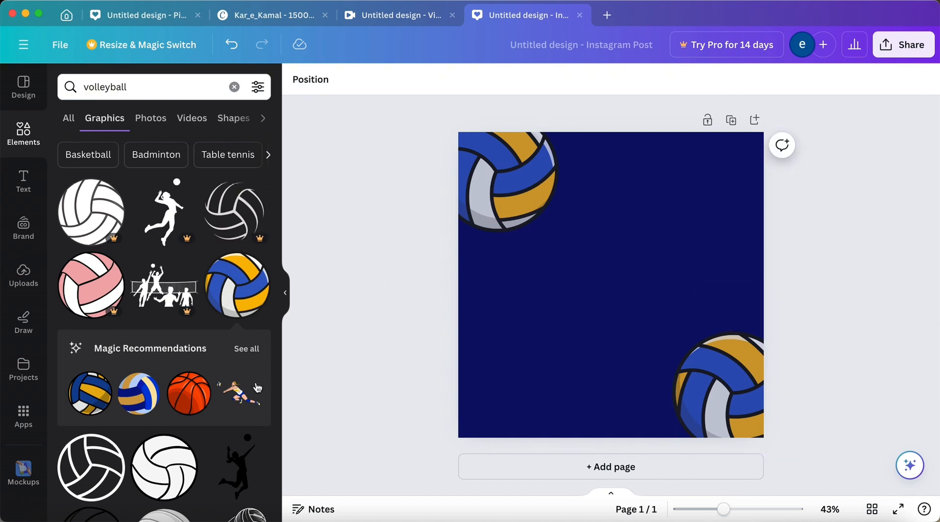
Look through the volleyball graphics for a player figure that suits the post.
{"action": "scroll", "coordinate": [252, 387], "scroll_direction": "down", "scroll_amount": 3}
{"action": "scroll", "coordinate": [251, 383], "scroll_direction": "down", "scroll_amount": 5}
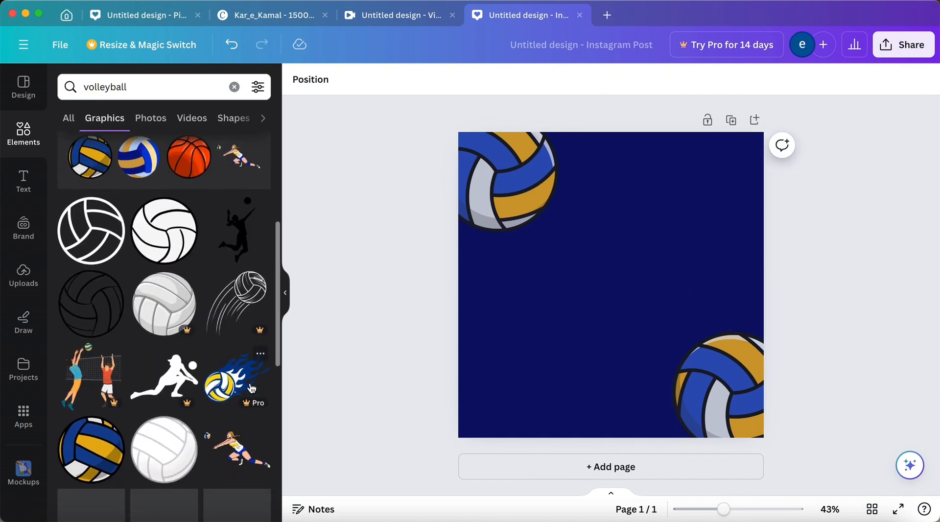
{"action": "scroll", "coordinate": [251, 388], "scroll_direction": "down", "scroll_amount": 3}
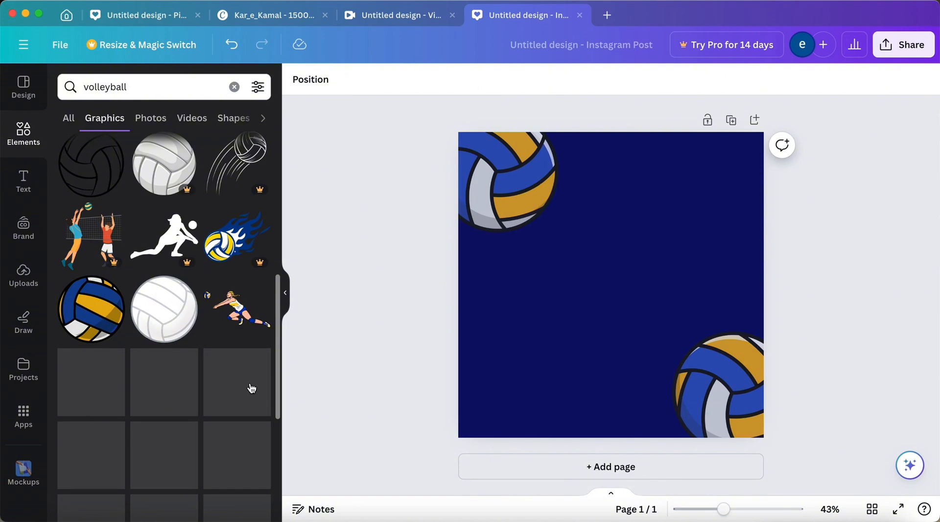
{"action": "scroll", "coordinate": [251, 387], "scroll_direction": "down", "scroll_amount": 1}
{"action": "scroll", "coordinate": [250, 388], "scroll_direction": "down", "scroll_amount": 5}
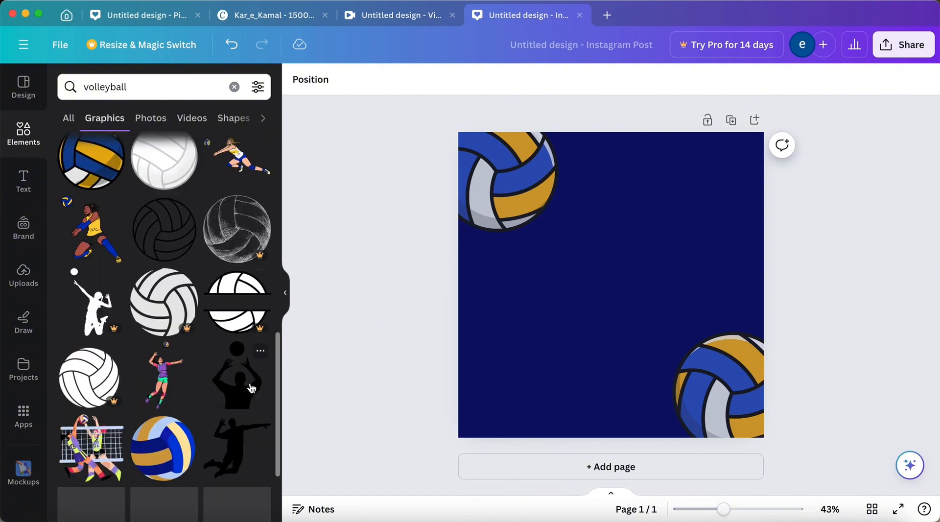
{"action": "scroll", "coordinate": [252, 388], "scroll_direction": "down", "scroll_amount": 2}
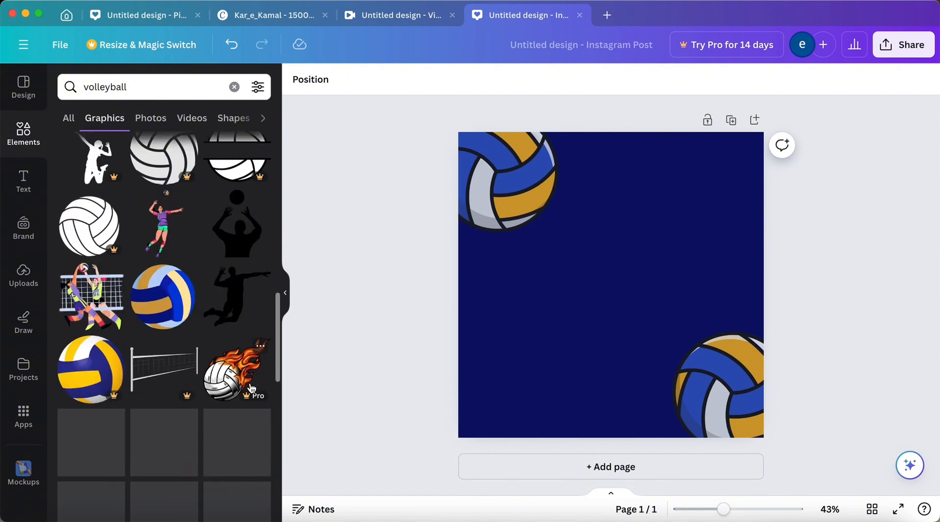
{"action": "scroll", "coordinate": [250, 383], "scroll_direction": "down", "scroll_amount": 2}
{"action": "scroll", "coordinate": [250, 382], "scroll_direction": "down", "scroll_amount": 2}
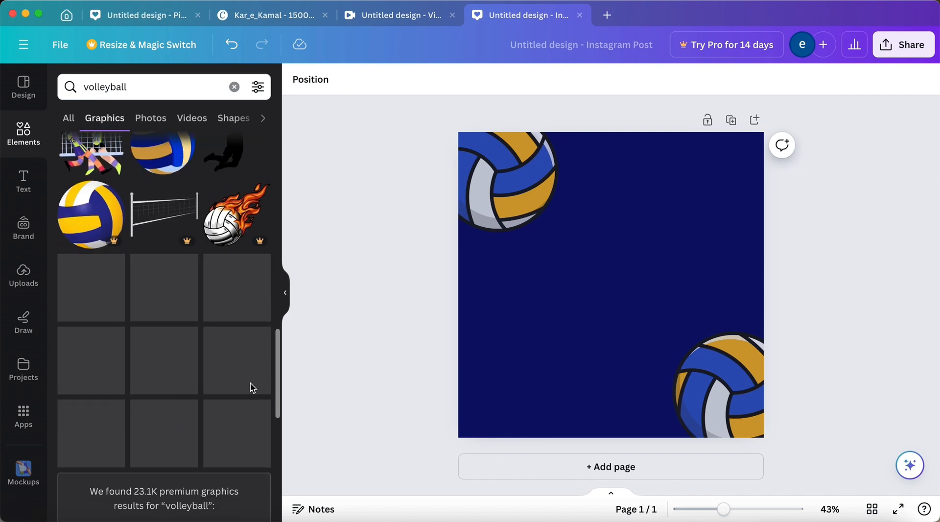
{"action": "scroll", "coordinate": [250, 386], "scroll_direction": "down", "scroll_amount": 5}
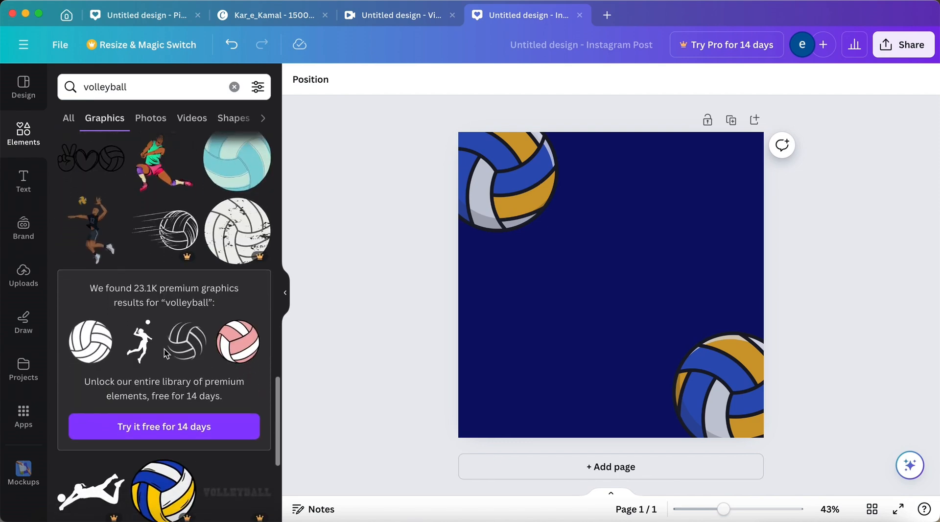
{"action": "left_click", "coordinate": [143, 345]}
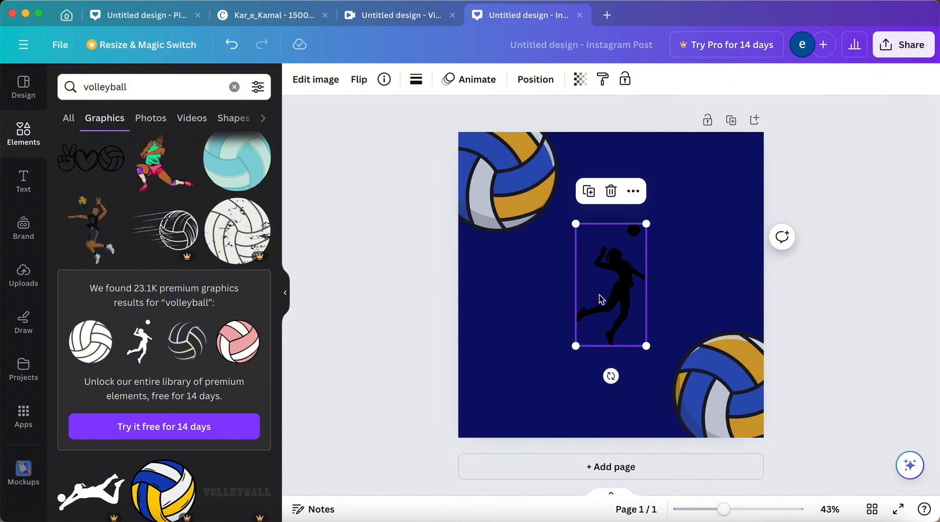
{"action": "left_click_drag", "start_coordinate": [578, 303], "coordinate": [479, 401]}
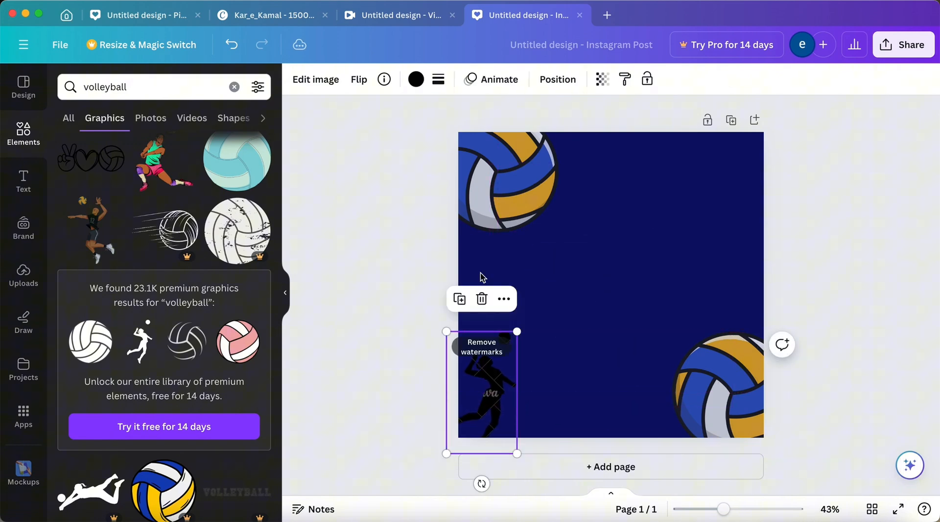
{"action": "left_click", "coordinate": [482, 298]}
Add the white volleyball player with the number 9 jersey, shrink it and fit it into the page's lower-left corner.
{"action": "scroll", "coordinate": [185, 416], "scroll_direction": "down", "scroll_amount": 5}
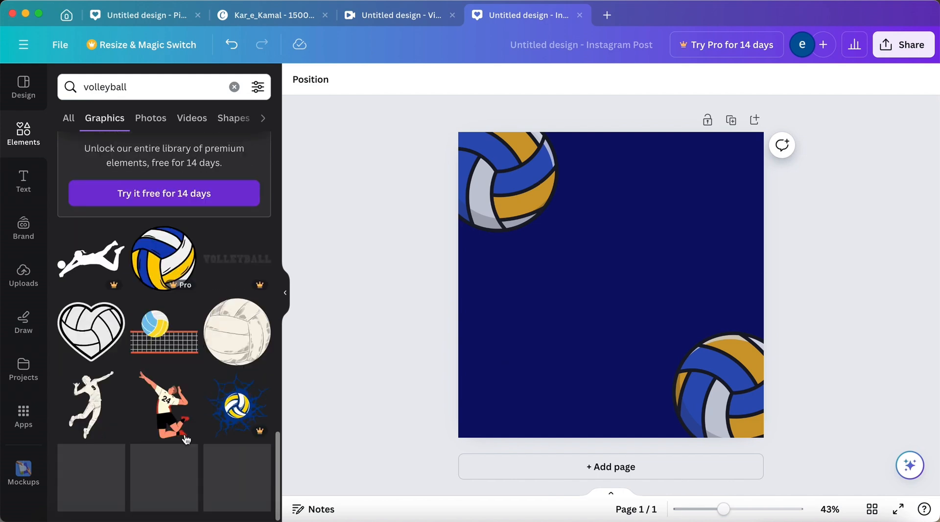
{"action": "left_click", "coordinate": [96, 394]}
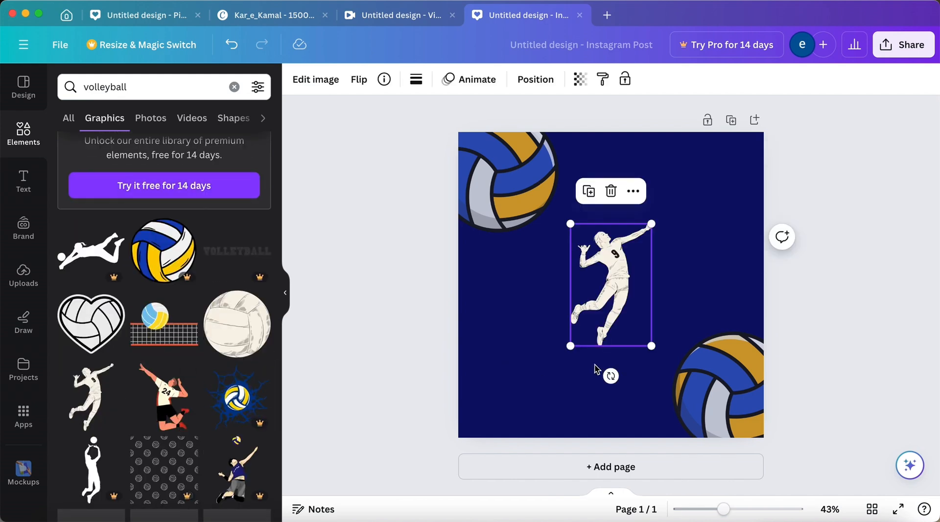
{"action": "left_click_drag", "start_coordinate": [598, 289], "coordinate": [480, 391]}
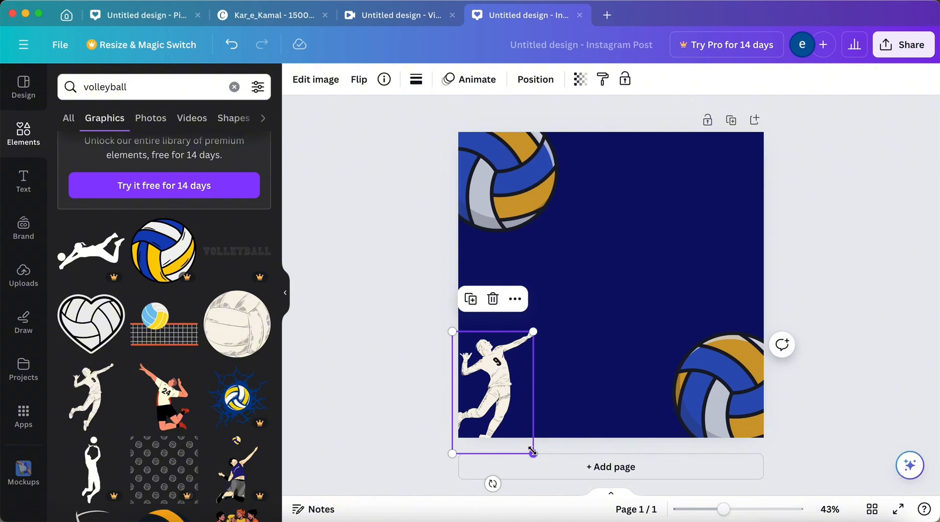
{"action": "left_click_drag", "start_coordinate": [532, 451], "coordinate": [513, 420]}
{"action": "left_click_drag", "start_coordinate": [487, 381], "coordinate": [493, 404]}
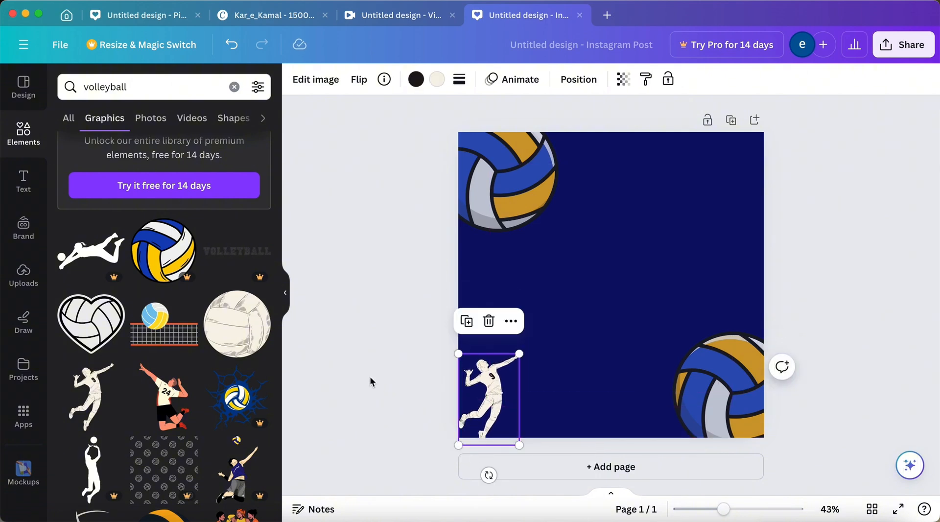
{"action": "left_click", "coordinate": [370, 382]}
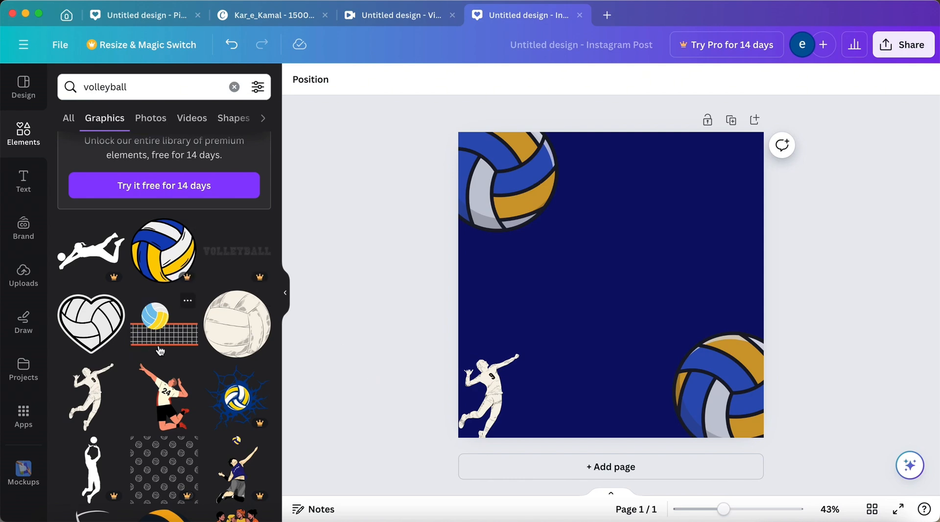
Add a heading in the middle of the page reading "ENGINEERING UNIVERSITY".
{"action": "left_click", "coordinate": [23, 181]}
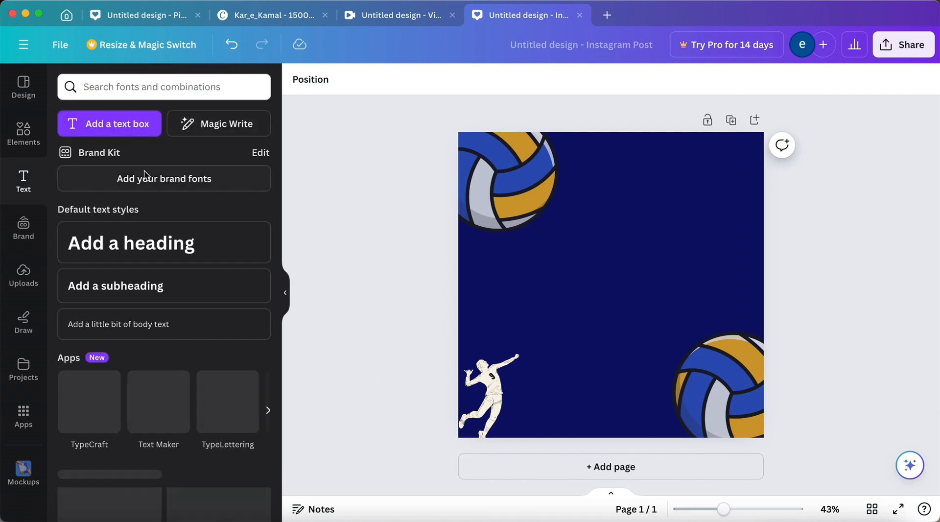
{"action": "left_click", "coordinate": [168, 234]}
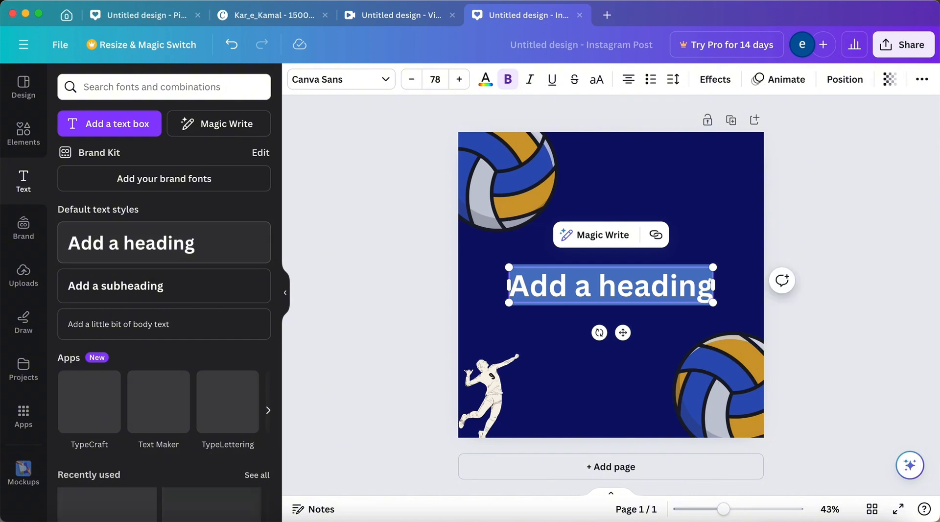
{"action": "key", "text": "BackSpace"}
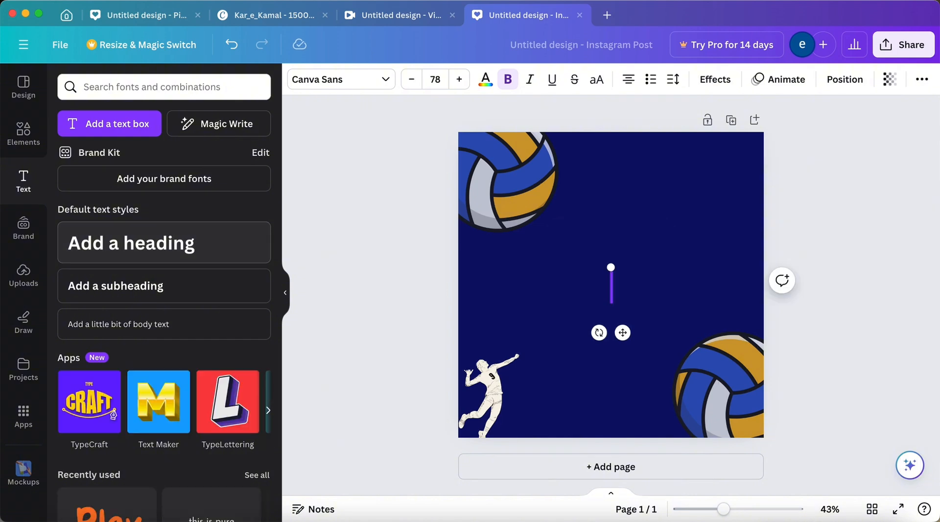
{"action": "type", "text": "EN"}
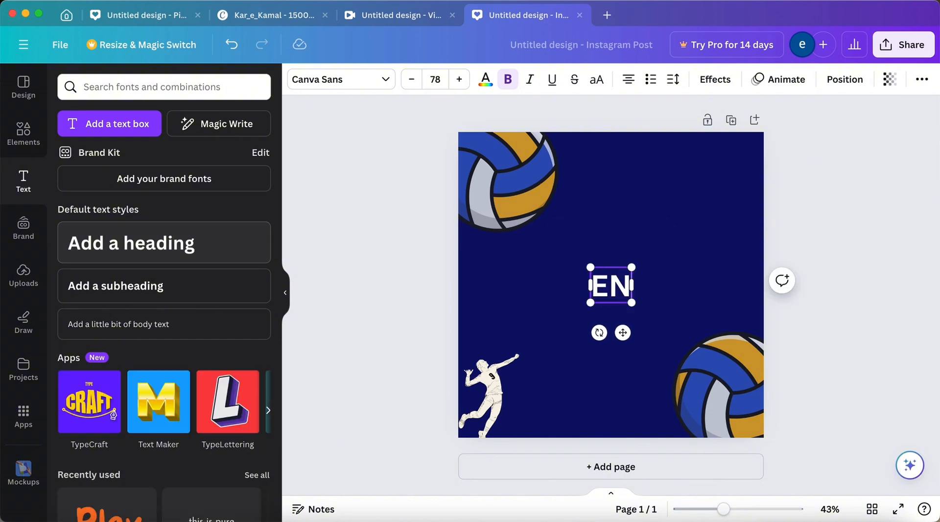
{"action": "type", "text": "G"}
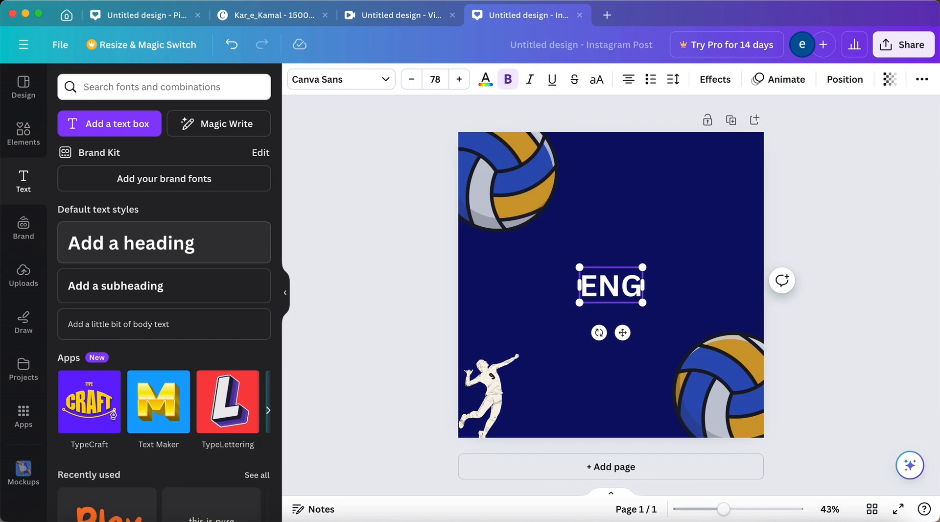
{"action": "type", "text": "INEE"}
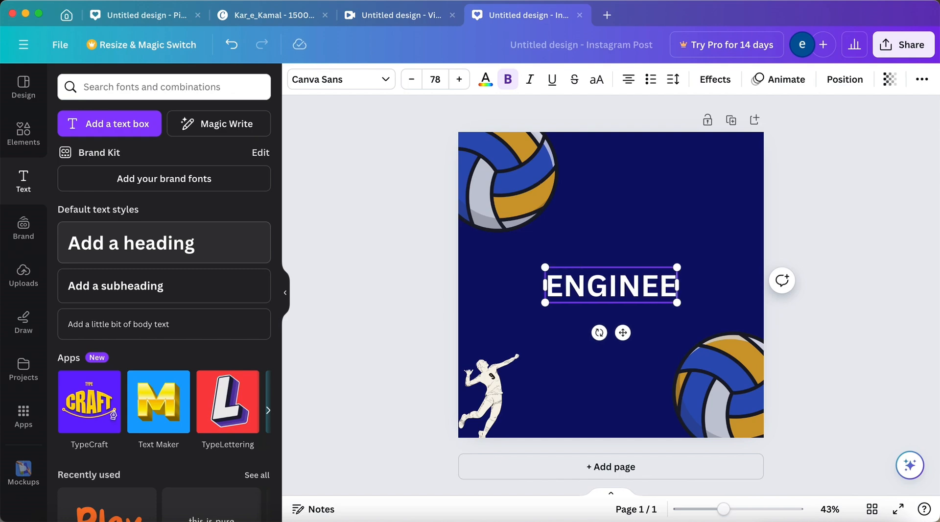
{"action": "type", "text": "RING"}
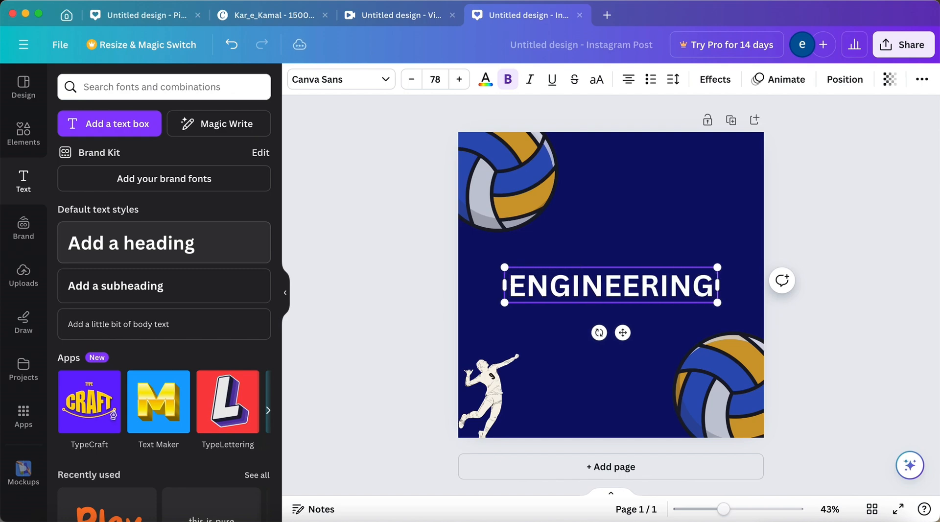
{"action": "type", "text": " UNI"}
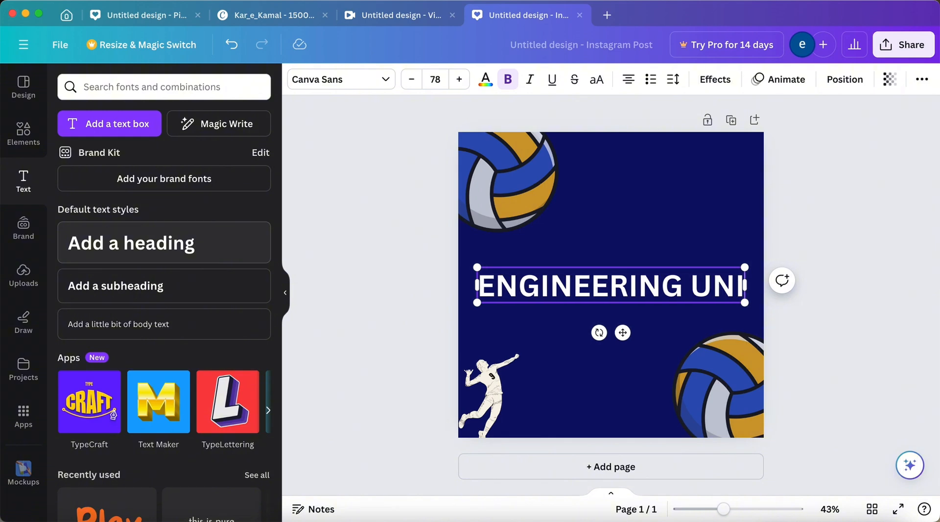
{"action": "type", "text": "VERSITY"}
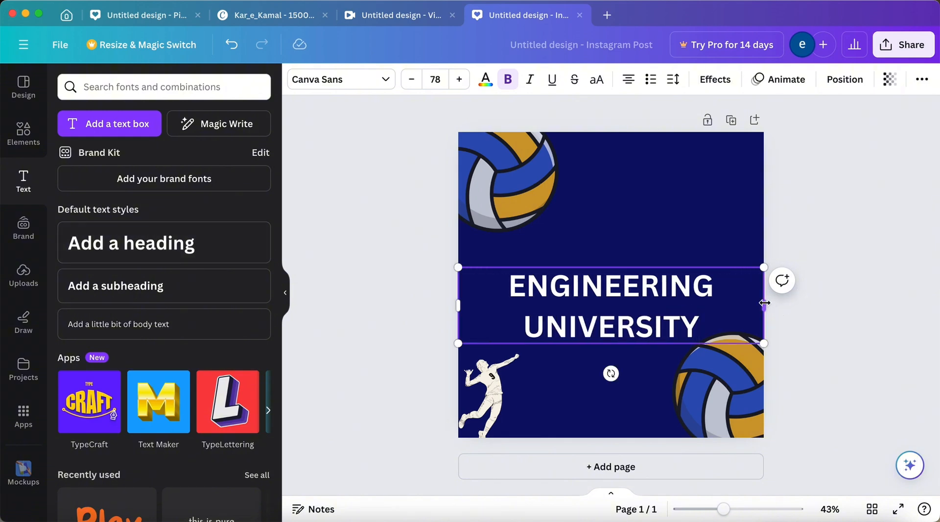
Resize the "ENGINEERING UNIVERSITY" heading to a small single line and place it in the page's upper-right corner.
{"action": "left_click_drag", "start_coordinate": [764, 305], "coordinate": [648, 285]}
{"action": "left_click", "coordinate": [400, 283]}
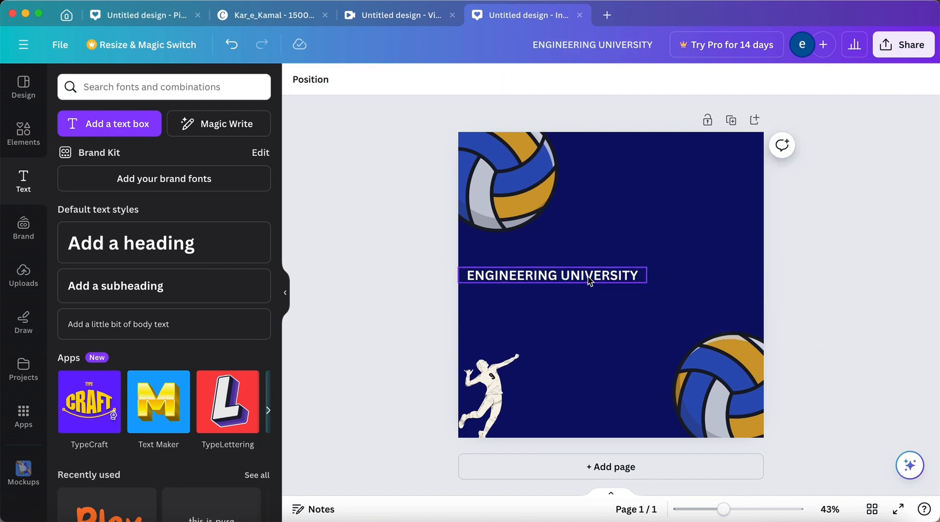
{"action": "left_click_drag", "start_coordinate": [594, 267], "coordinate": [704, 161]}
{"action": "left_click", "coordinate": [401, 254]}
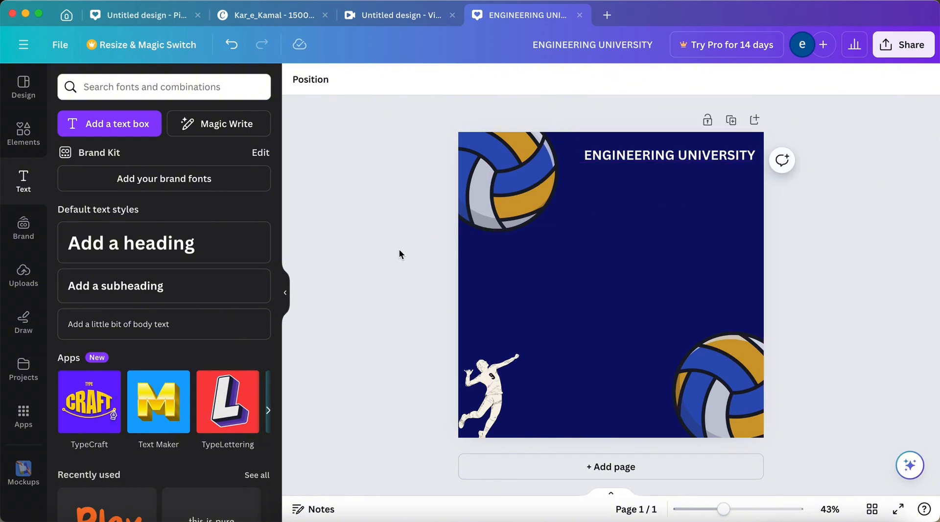
Add a heading reading "VOLLEY" and place it below the "ENGINEERING UNIVERSITY" line on the page's right side.
{"action": "left_click", "coordinate": [190, 262]}
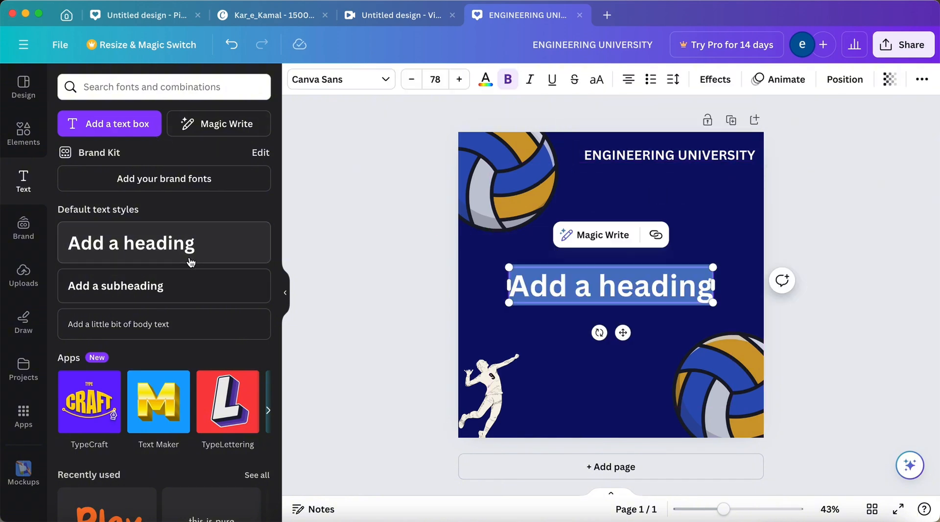
{"action": "key", "text": "BackSpace"}
{"action": "type", "text": "V"}
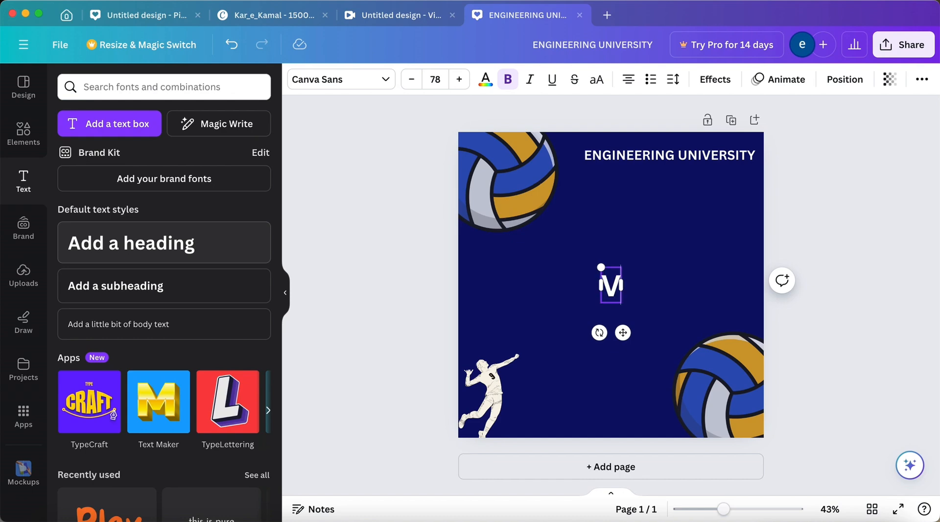
{"action": "type", "text": "OLL"}
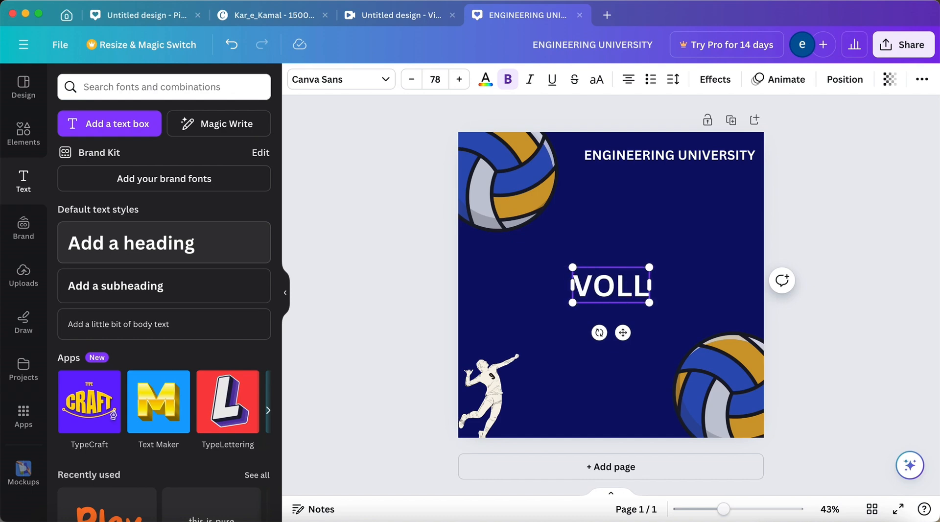
{"action": "type", "text": "EY"}
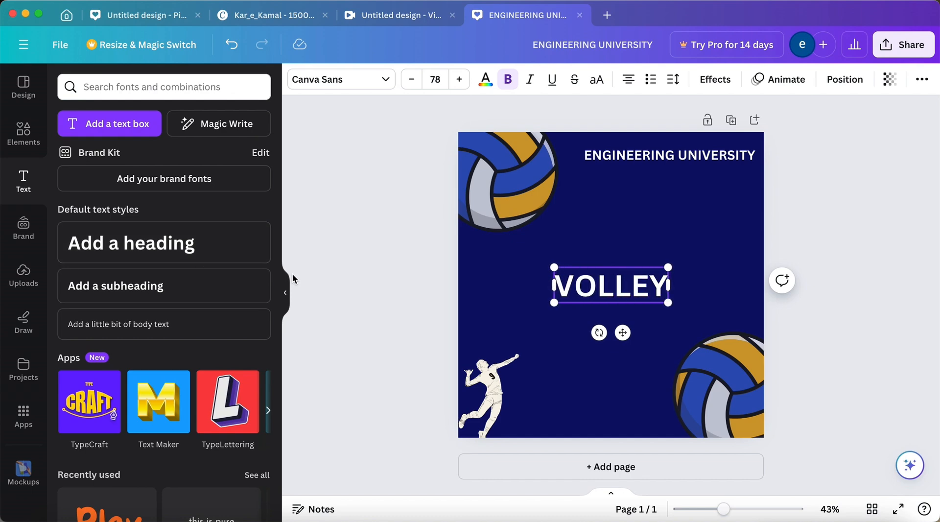
{"action": "left_click", "coordinate": [341, 270]}
{"action": "left_click", "coordinate": [597, 295]}
{"action": "left_click_drag", "start_coordinate": [597, 295], "coordinate": [680, 208]}
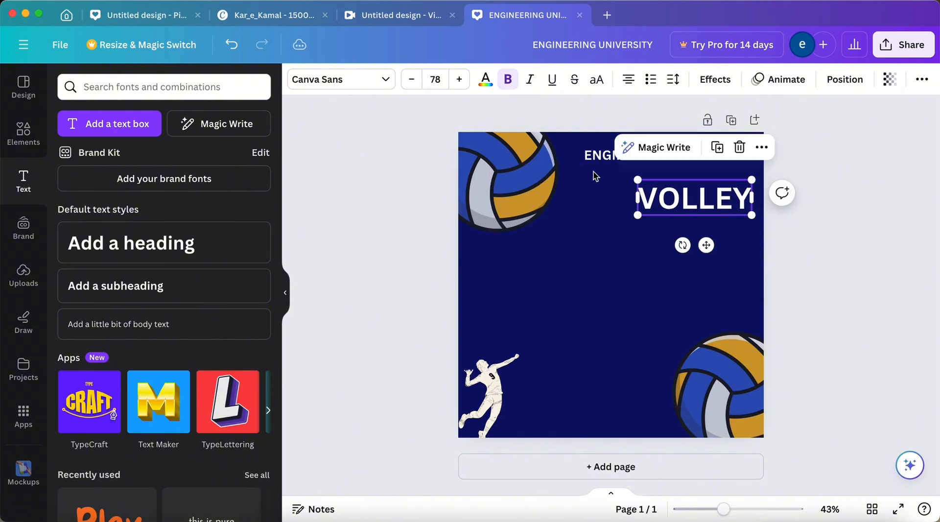
Set the "VOLLEY" heading in the Anton font and colour it light orange.
{"action": "left_click", "coordinate": [341, 80]}
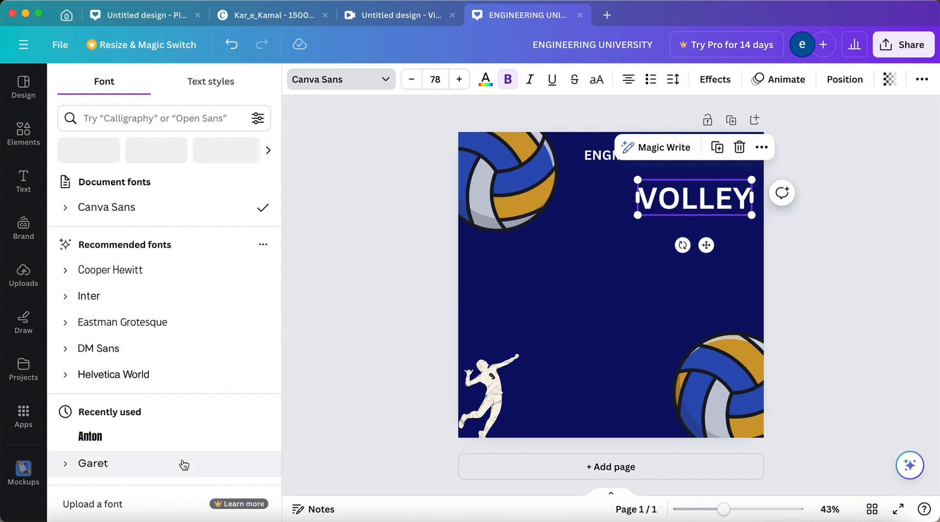
{"action": "left_click", "coordinate": [193, 431]}
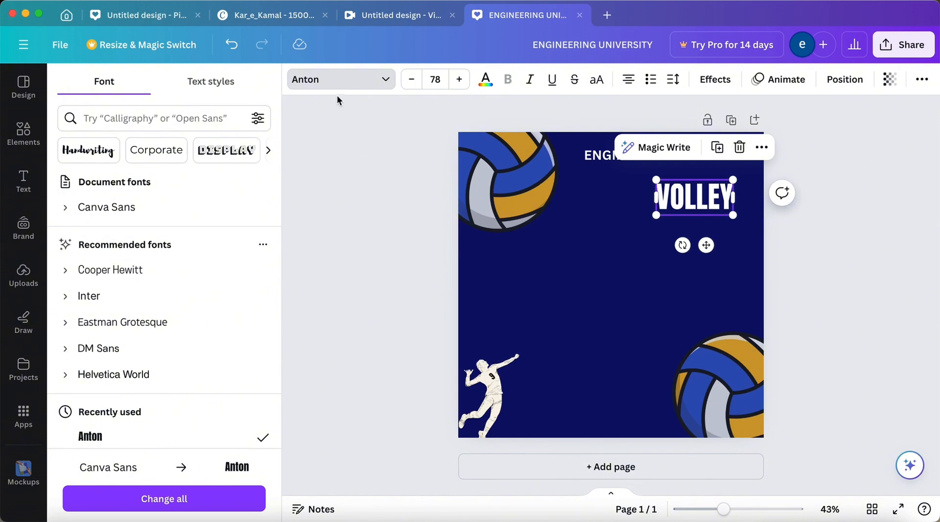
{"action": "left_click", "coordinate": [485, 79]}
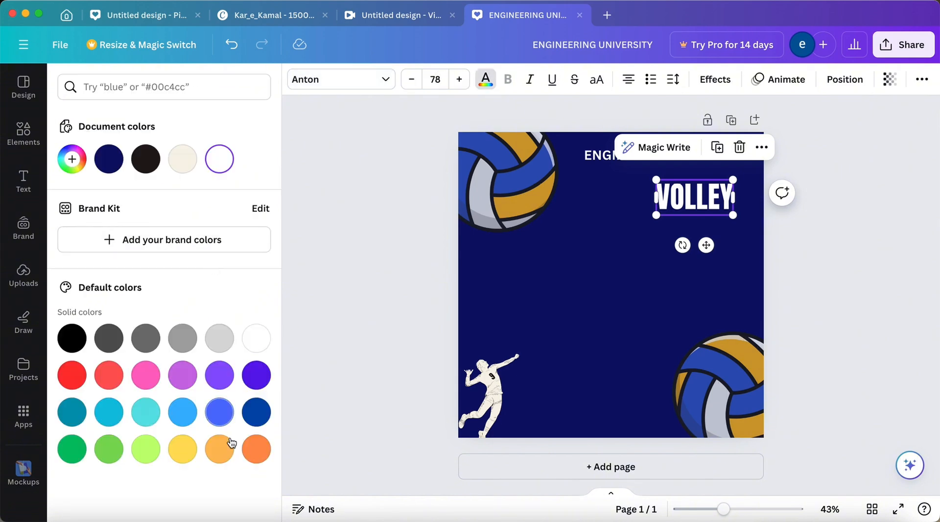
{"action": "left_click", "coordinate": [223, 458]}
{"action": "left_click", "coordinate": [366, 297]}
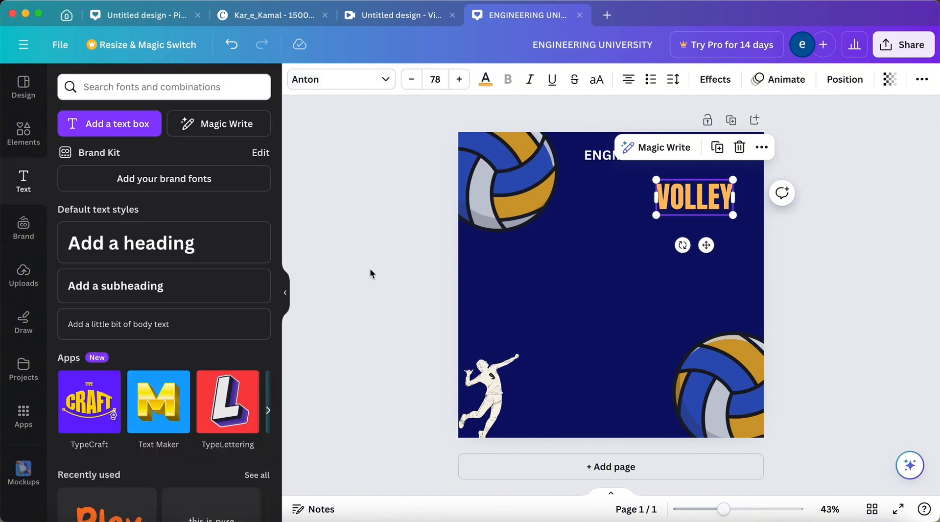
{"action": "left_click", "coordinate": [392, 232]}
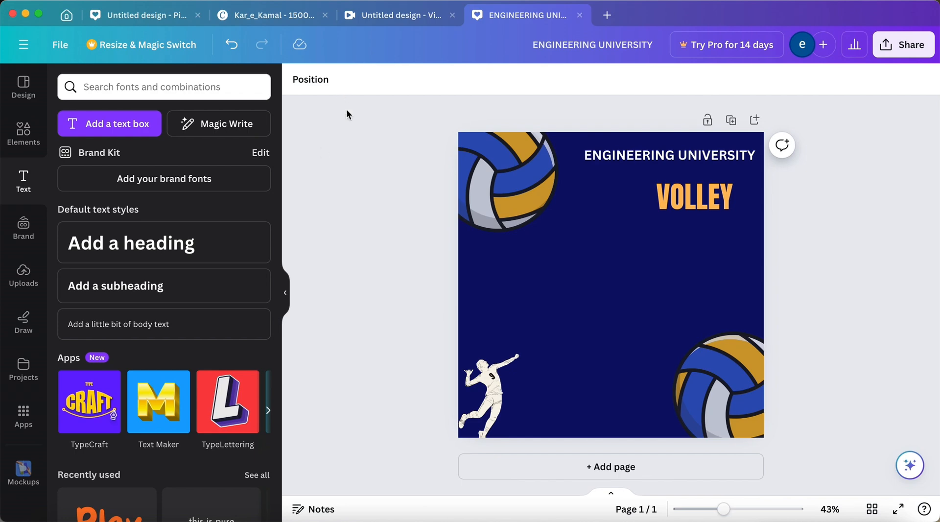
Add a heading reading "TEAM" in the middle of the page and set it in the Anton font.
{"action": "left_click", "coordinate": [213, 237]}
{"action": "key", "text": "BackSpace"}
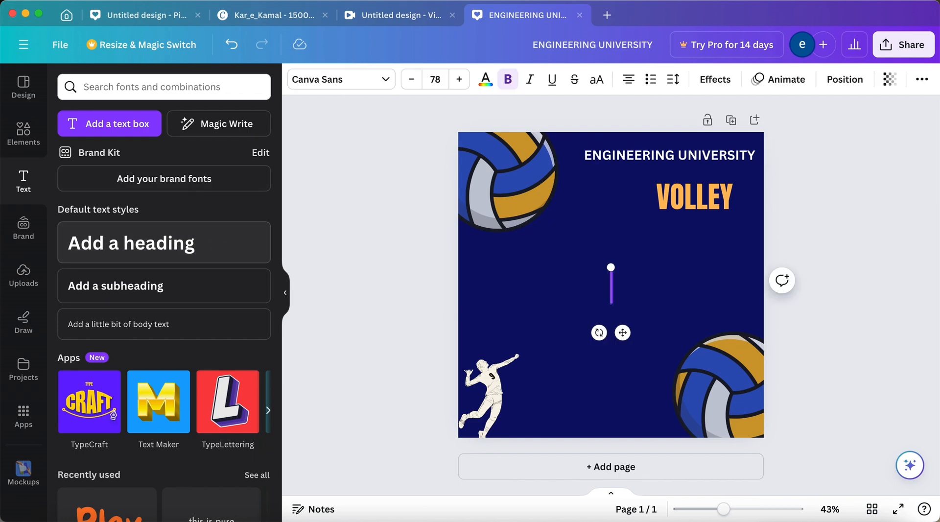
{"action": "type", "text": "TEAM"}
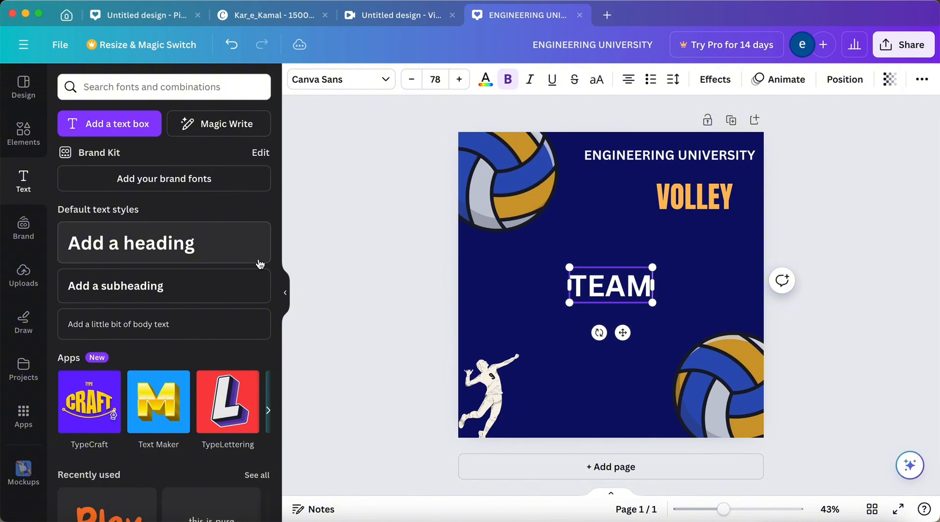
{"action": "left_click", "coordinate": [362, 89]}
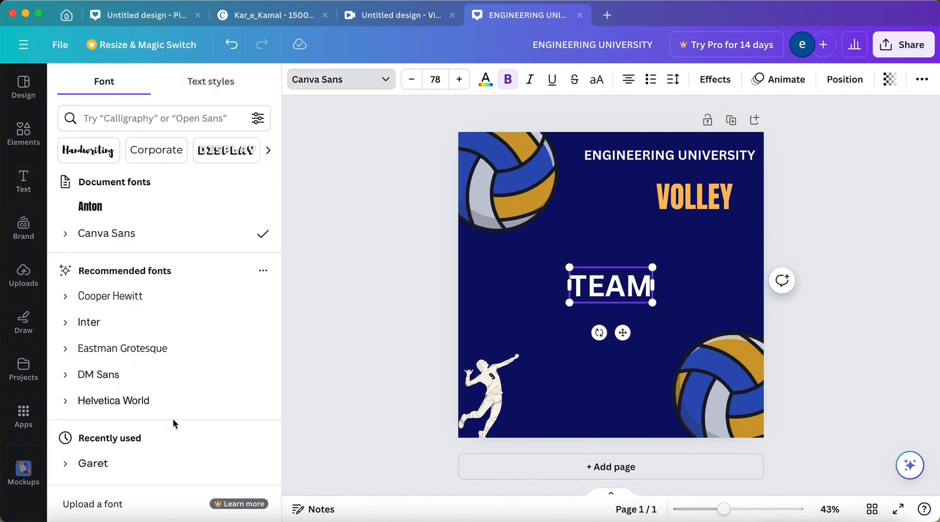
{"action": "left_click", "coordinate": [190, 206]}
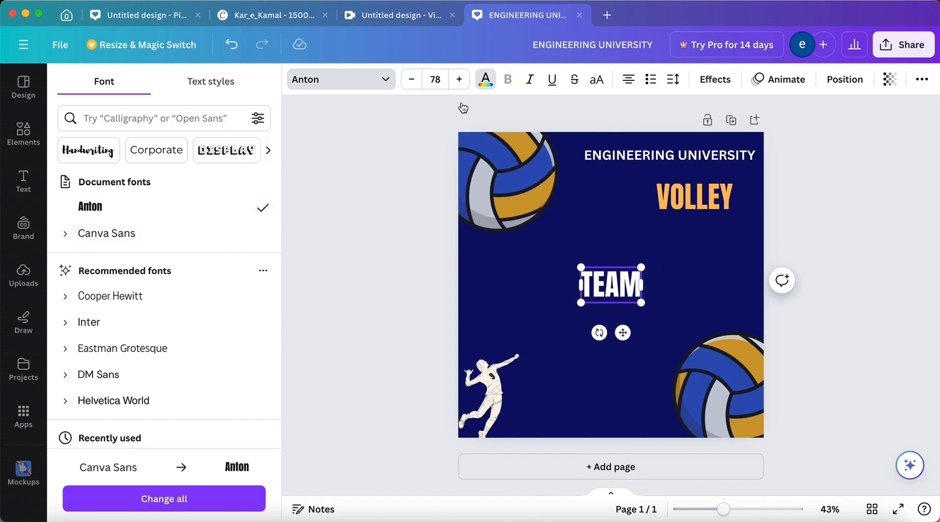
Colour the "TEAM" heading the same light orange as "VOLLEY" and place it directly beneath that word.
{"action": "left_click", "coordinate": [485, 79]}
{"action": "left_click", "coordinate": [219, 448]}
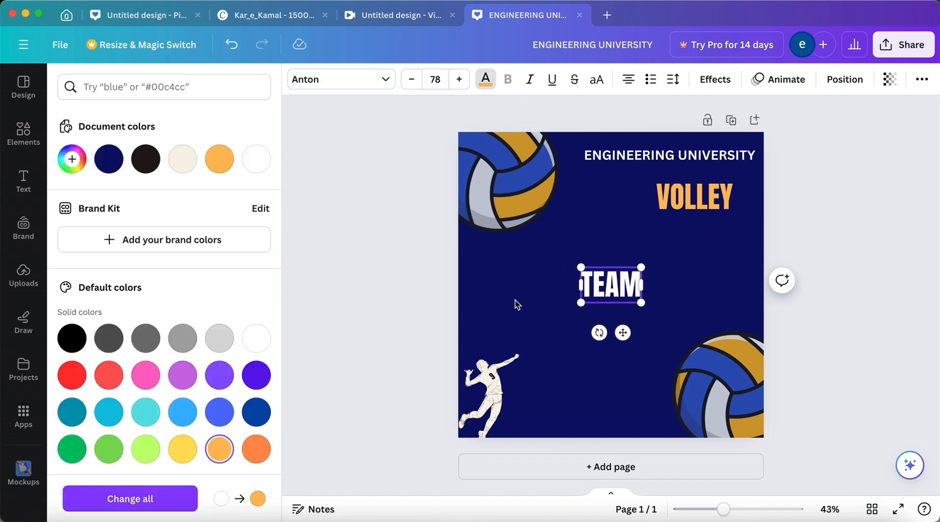
{"action": "left_click", "coordinate": [516, 304]}
{"action": "left_click", "coordinate": [604, 282]}
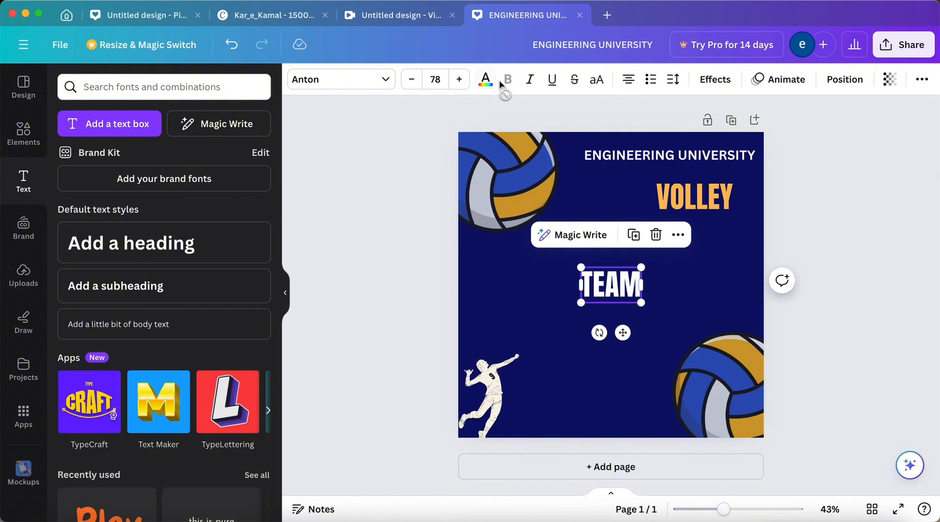
{"action": "left_click", "coordinate": [485, 79]}
{"action": "left_click", "coordinate": [219, 158]}
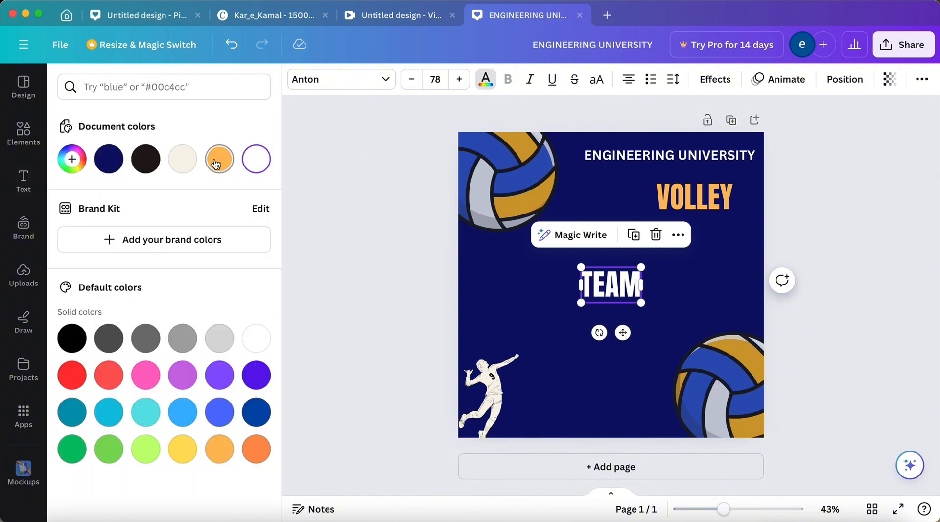
{"action": "left_click", "coordinate": [357, 217]}
{"action": "left_click", "coordinate": [310, 287]}
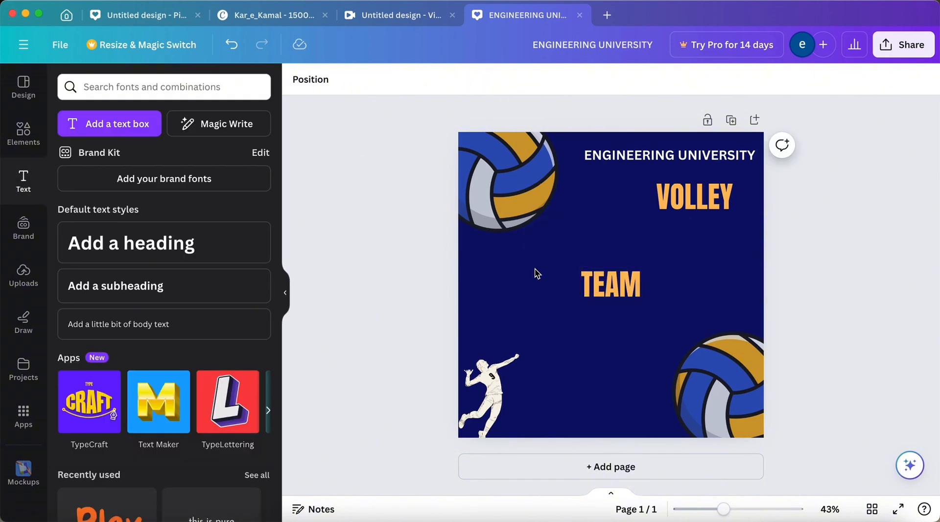
{"action": "left_click_drag", "start_coordinate": [629, 275], "coordinate": [717, 234]}
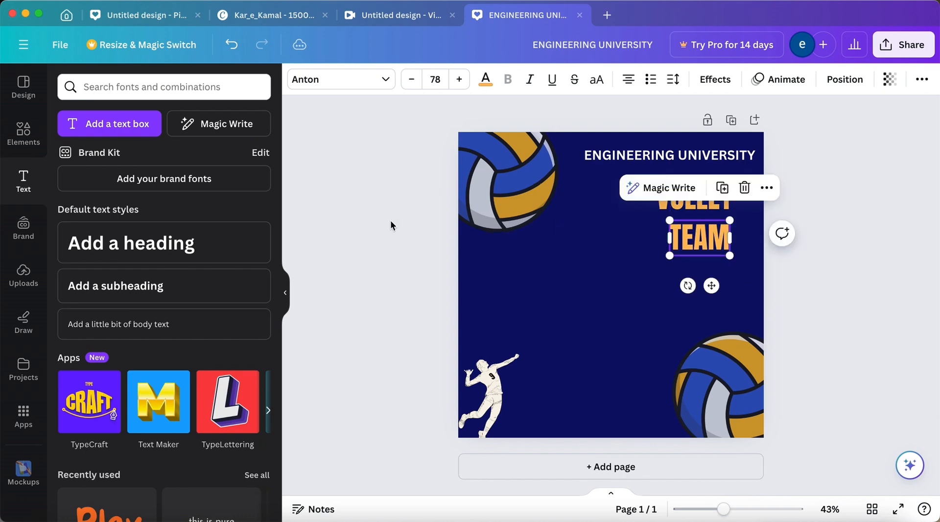
{"action": "left_click", "coordinate": [375, 201]}
Add another heading in the middle of the page reading "TRYOUTS".
{"action": "left_click", "coordinate": [242, 254]}
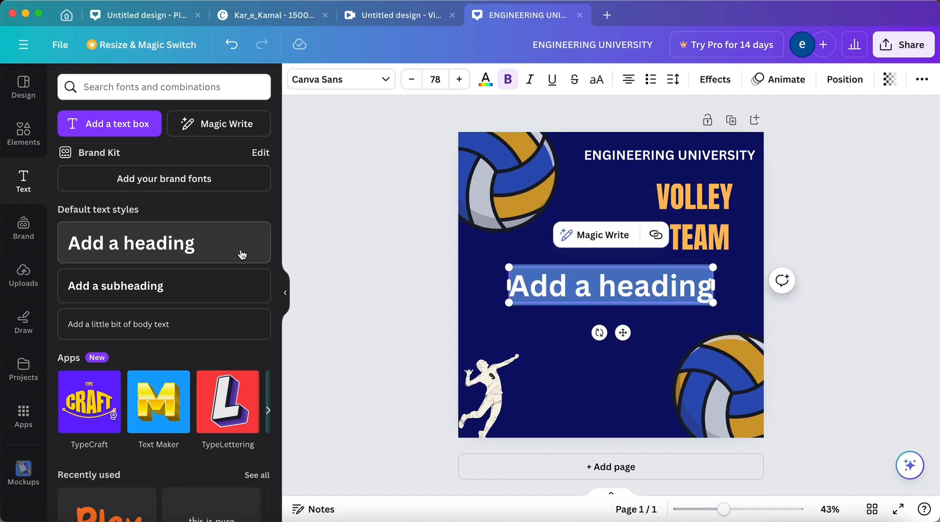
{"action": "key", "text": "BackSpace"}
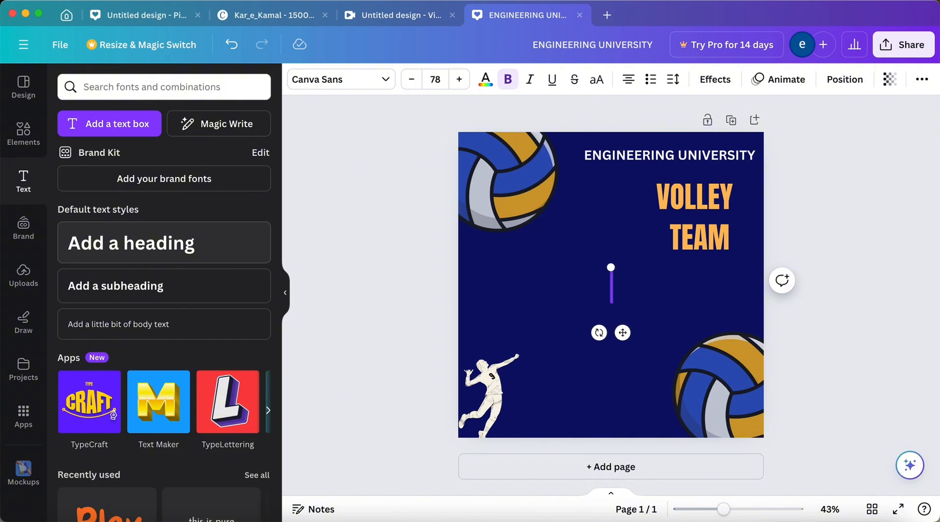
{"action": "type", "text": "R"}
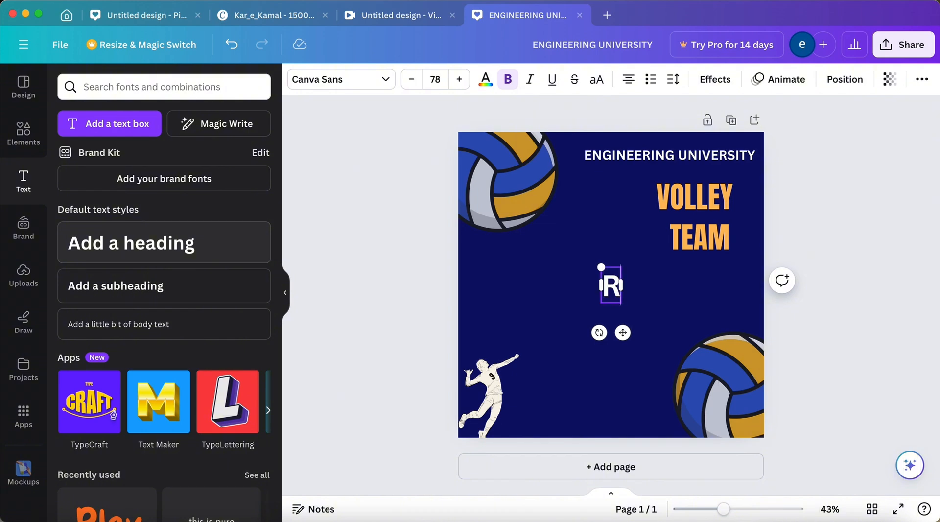
{"action": "key", "text": "BackSpace"}
{"action": "type", "text": "TROPHY"}
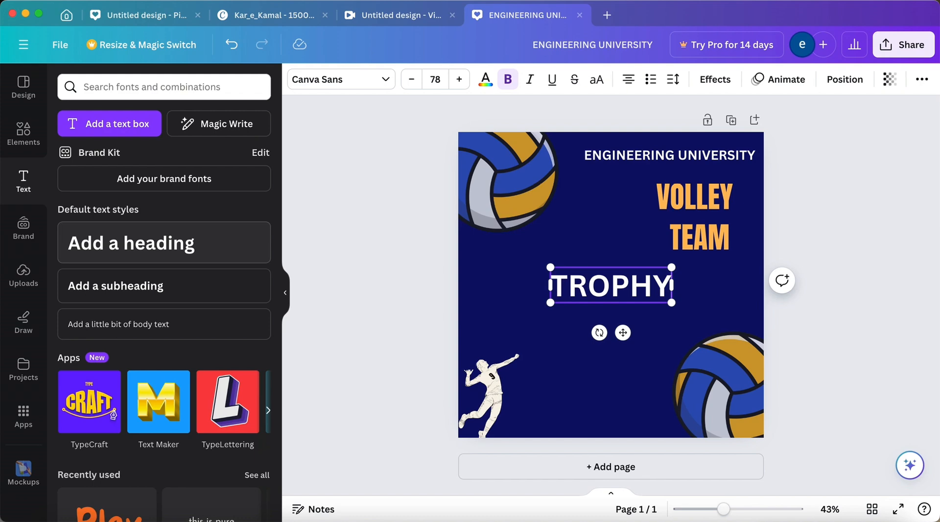
{"action": "key", "text": "BackSpace"}
{"action": "key", "text": "BackSpace"}
{"action": "key", "text": "BackSpace"}
{"action": "key", "text": "BackSpace"}
{"action": "key", "text": "BackSpace"}
{"action": "key", "text": "BackSpace"}
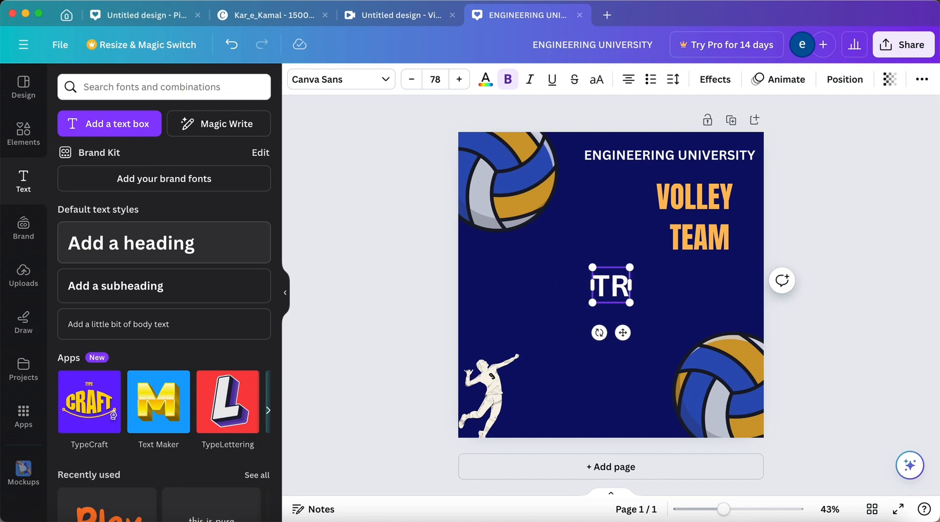
{"action": "type", "text": "TRYOU"}
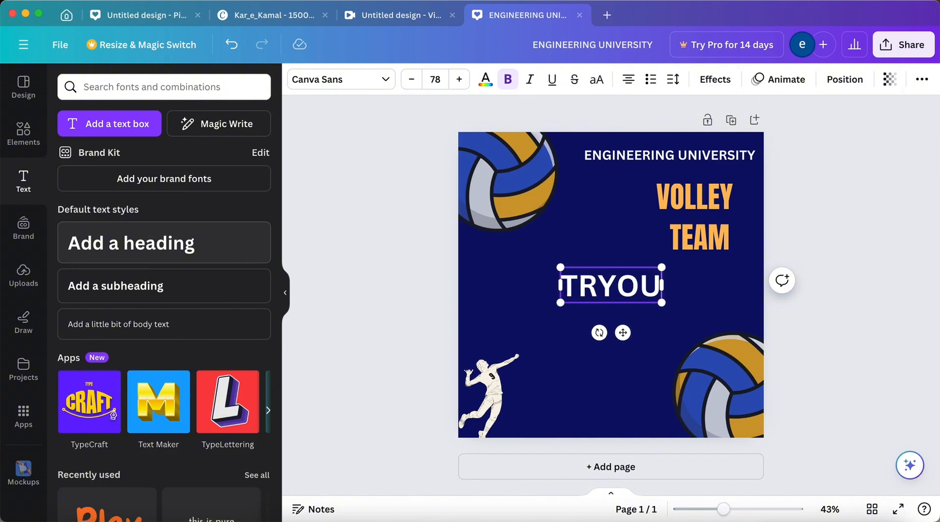
{"action": "type", "text": "TS"}
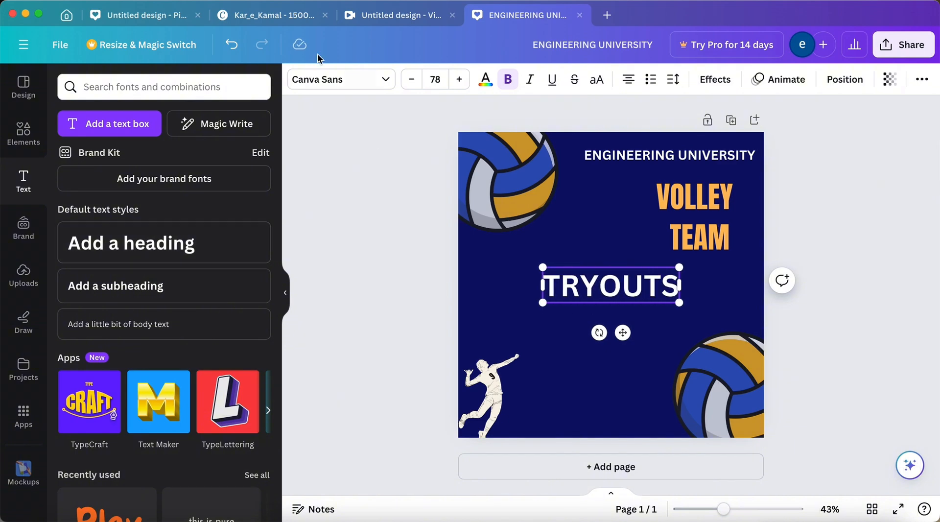
Set the "TRYOUTS" heading in the Anton font and colour it light orange #ffbd59.
{"action": "left_click", "coordinate": [329, 84]}
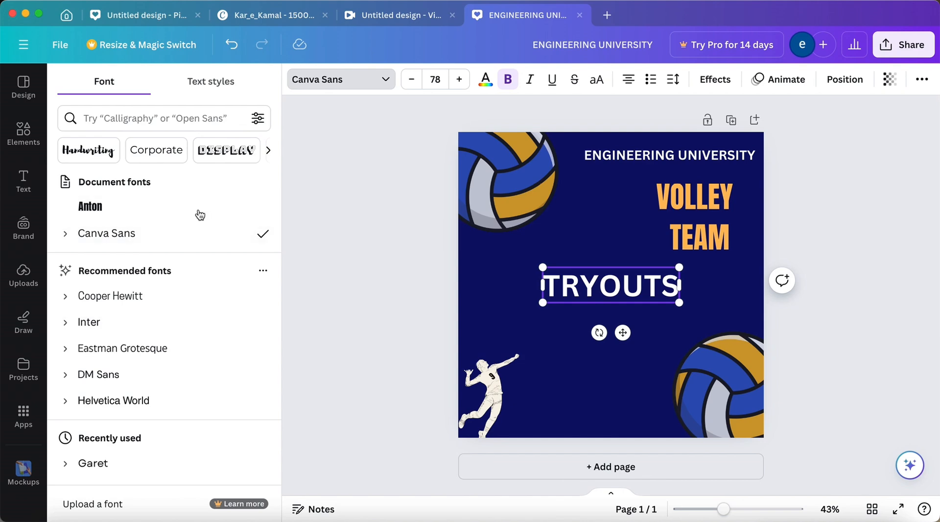
{"action": "left_click", "coordinate": [202, 208]}
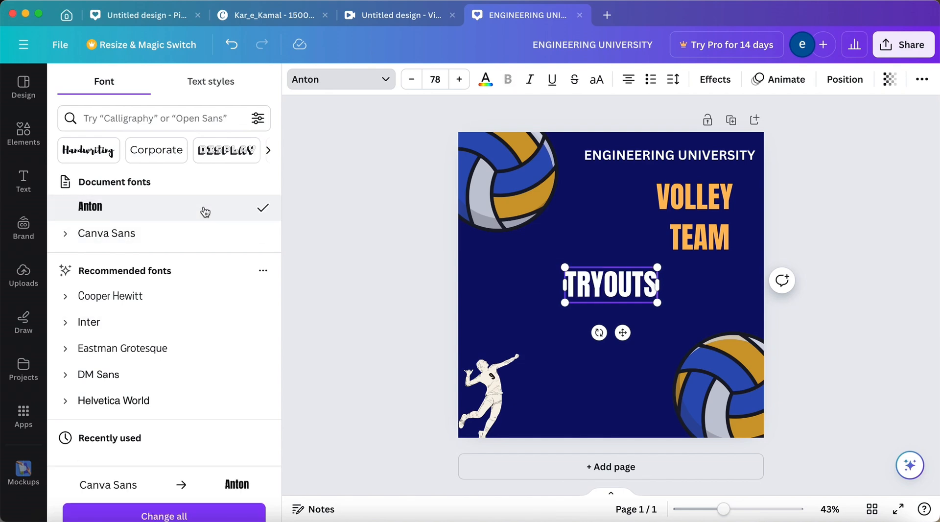
{"action": "left_click", "coordinate": [485, 79]}
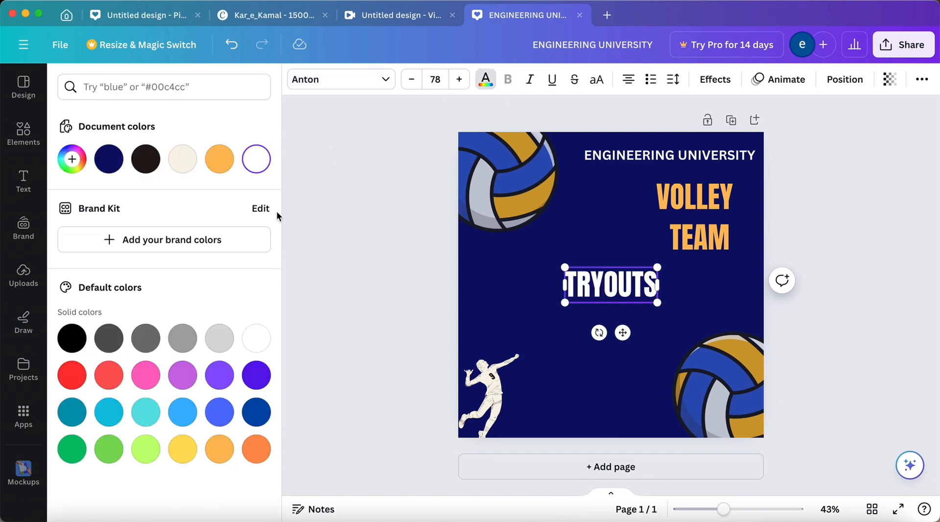
{"action": "left_click", "coordinate": [219, 158]}
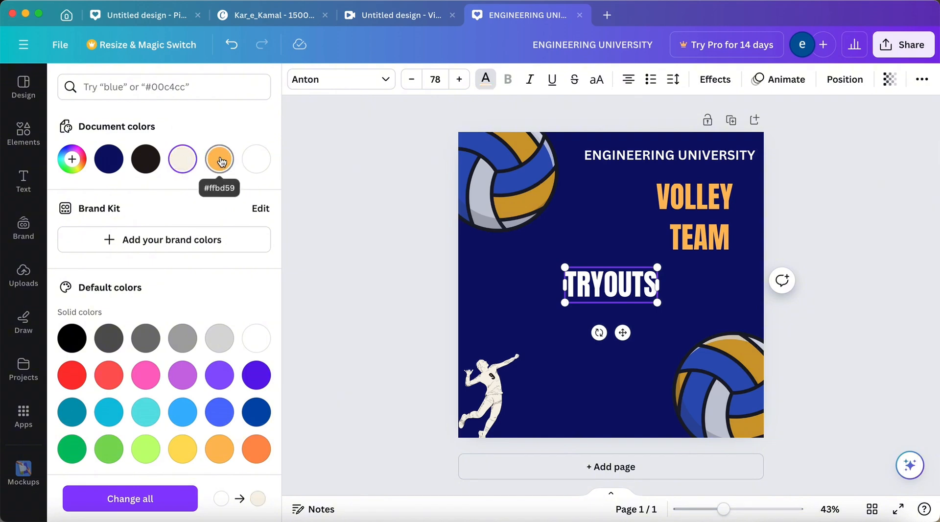
{"action": "left_click", "coordinate": [425, 204]}
{"action": "left_click", "coordinate": [571, 276]}
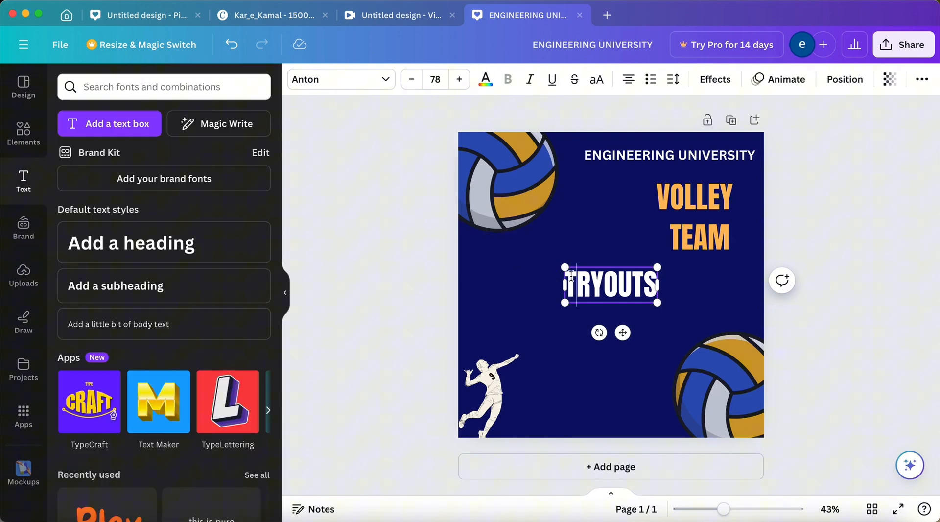
{"action": "left_click", "coordinate": [397, 243]}
{"action": "left_click", "coordinate": [576, 294]}
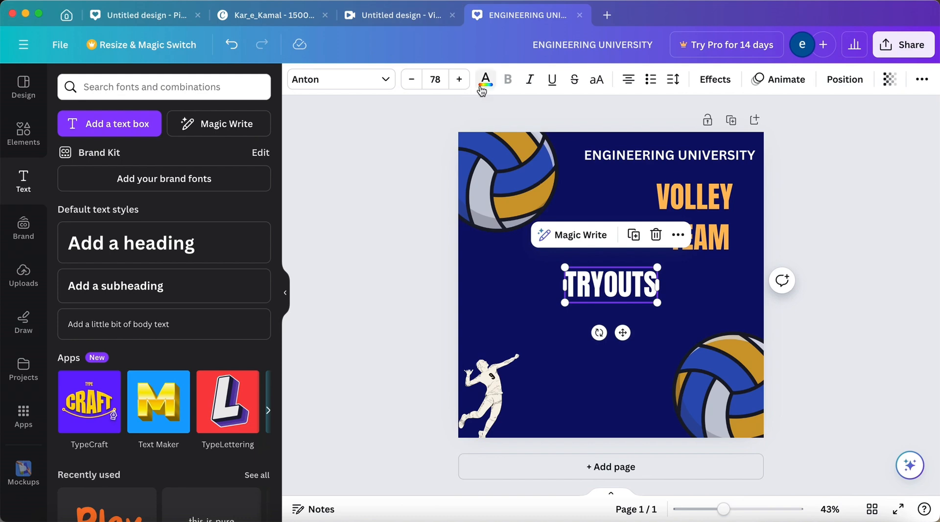
{"action": "left_click", "coordinate": [482, 89]}
{"action": "left_click", "coordinate": [223, 160]}
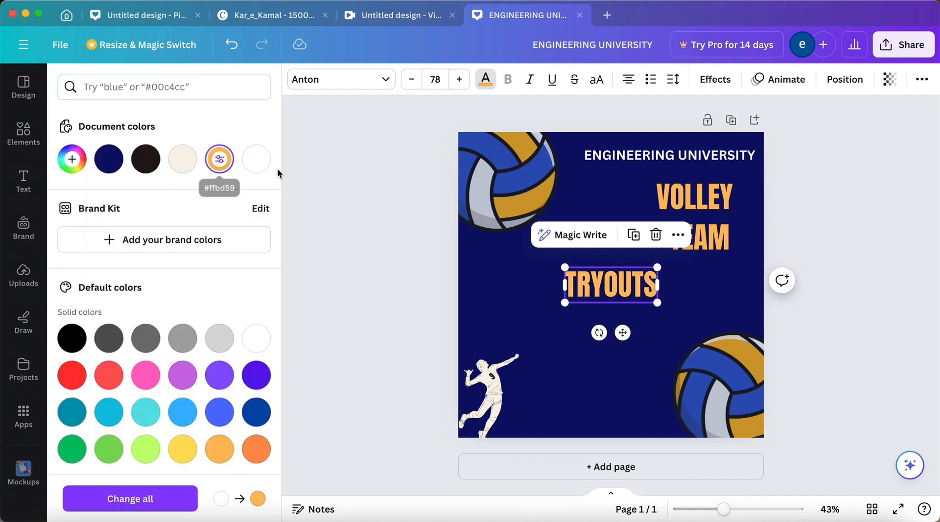
Place the "TRYOUTS" heading directly beneath "TEAM", aligned with that word's right edge.
{"action": "left_click", "coordinate": [418, 280]}
{"action": "left_click", "coordinate": [602, 289]}
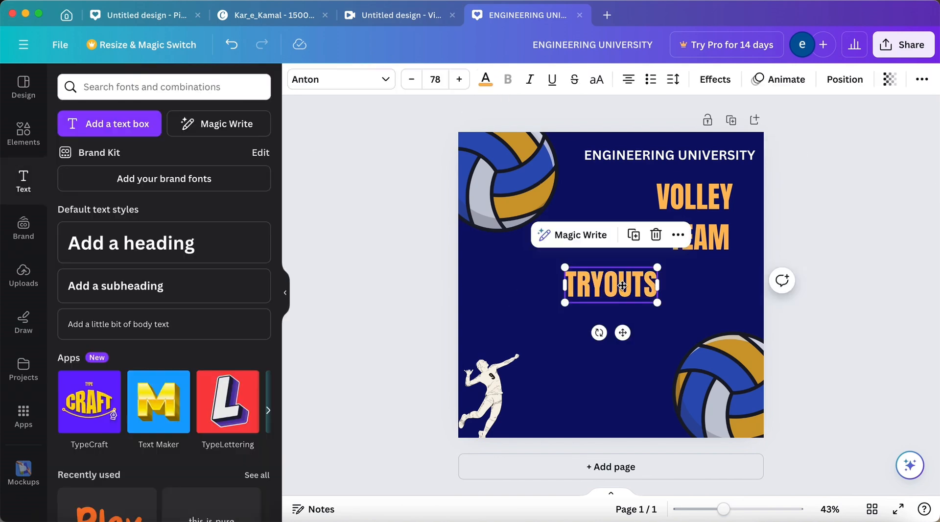
{"action": "left_click_drag", "start_coordinate": [602, 289], "coordinate": [675, 280]}
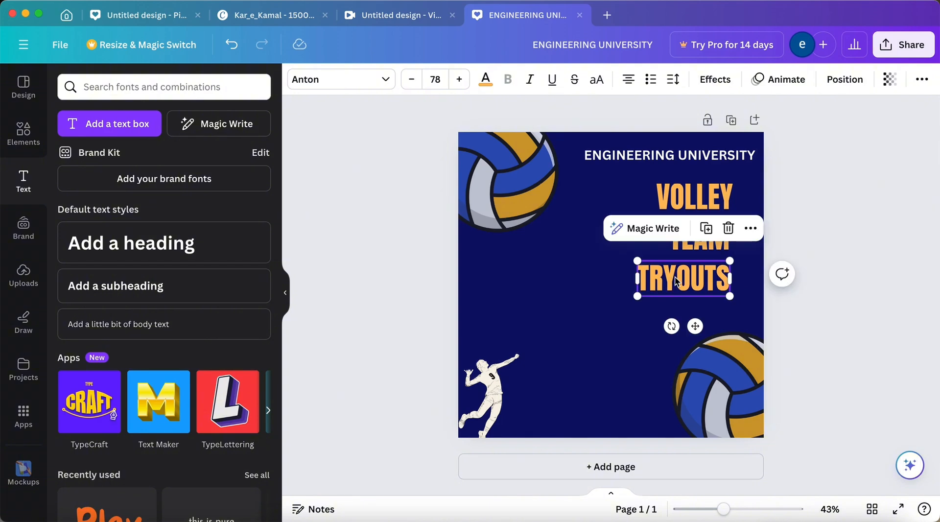
{"action": "left_click", "coordinate": [864, 263]}
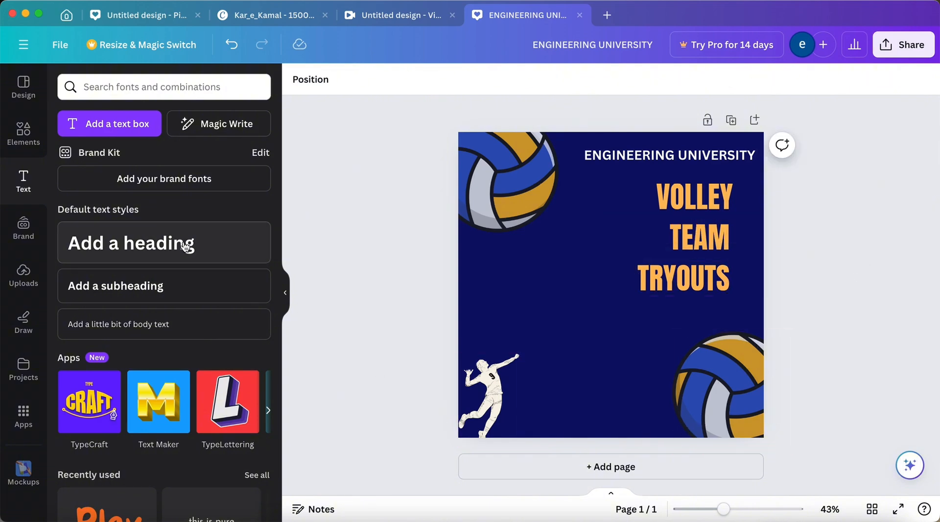
Add a heading in the middle of the page reading "SATURDAY" with "AUG 12 , 2018" on a second line.
{"action": "left_click", "coordinate": [205, 249]}
{"action": "key", "text": "BackSpace"}
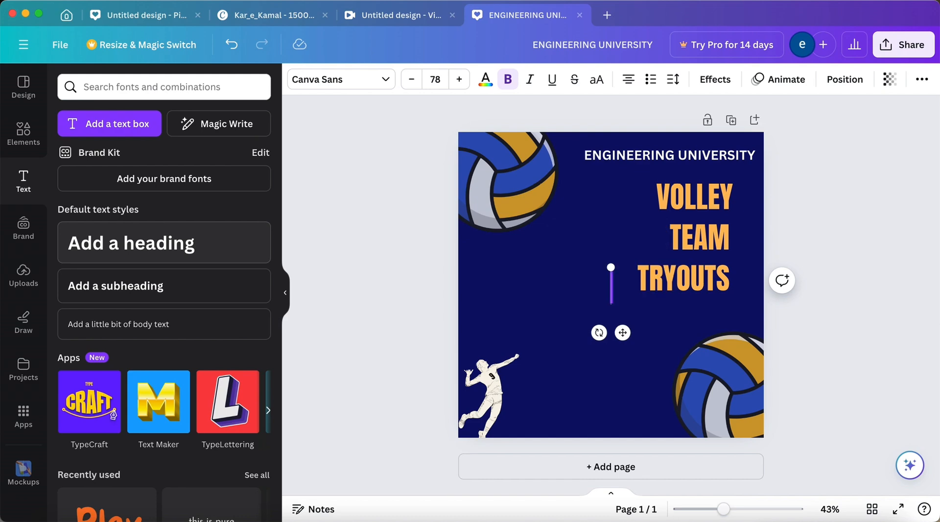
{"action": "type", "text": "SA"}
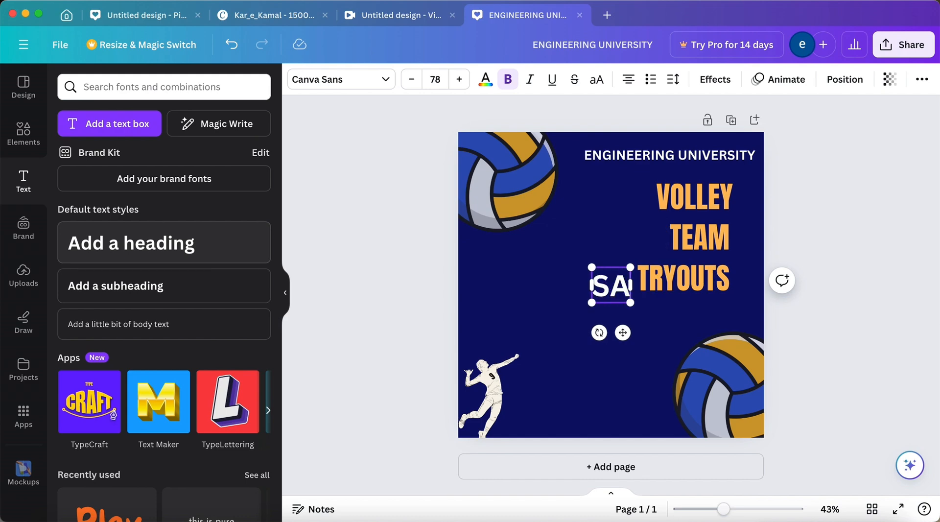
{"action": "type", "text": "TURDAY"}
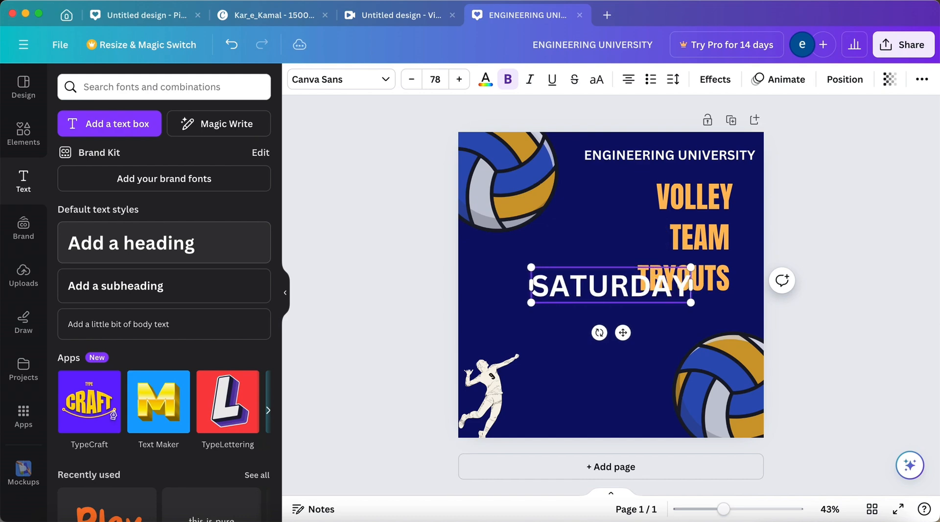
{"action": "key", "text": "Return"}
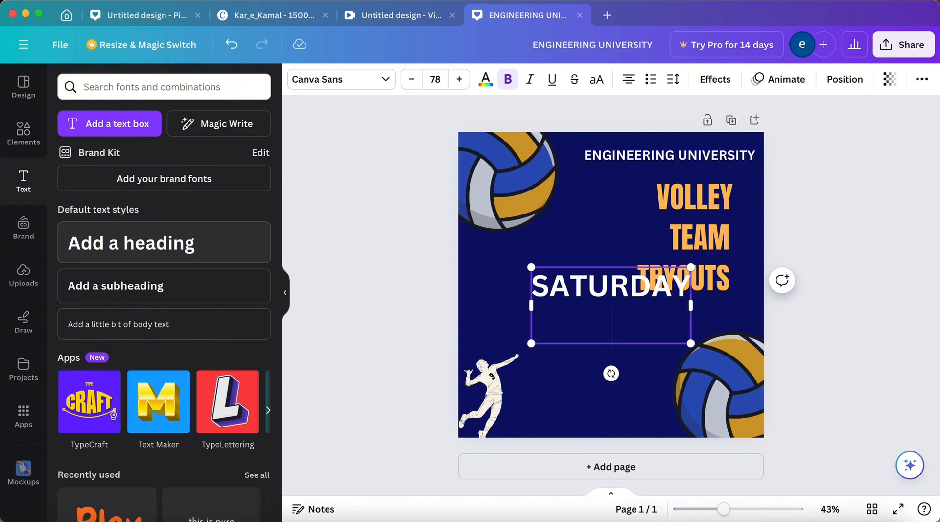
{"action": "type", "text": "AU"}
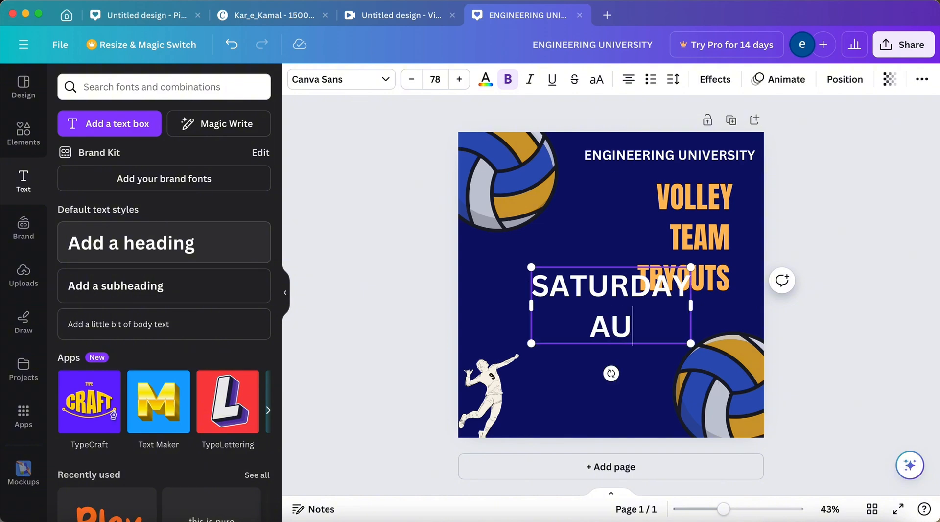
{"action": "type", "text": "G !@"}
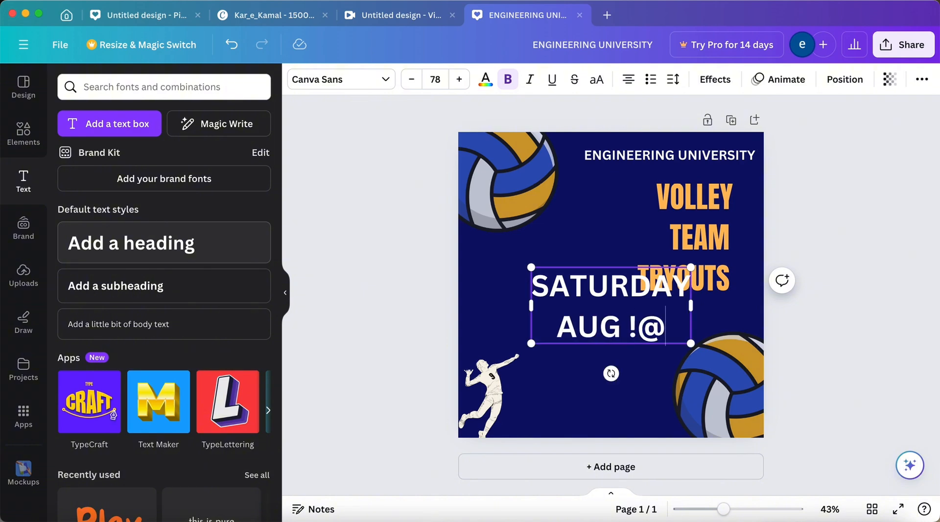
{"action": "key", "text": "BackSpace"}
{"action": "key", "text": "BackSpace"}
{"action": "type", "text": "12"}
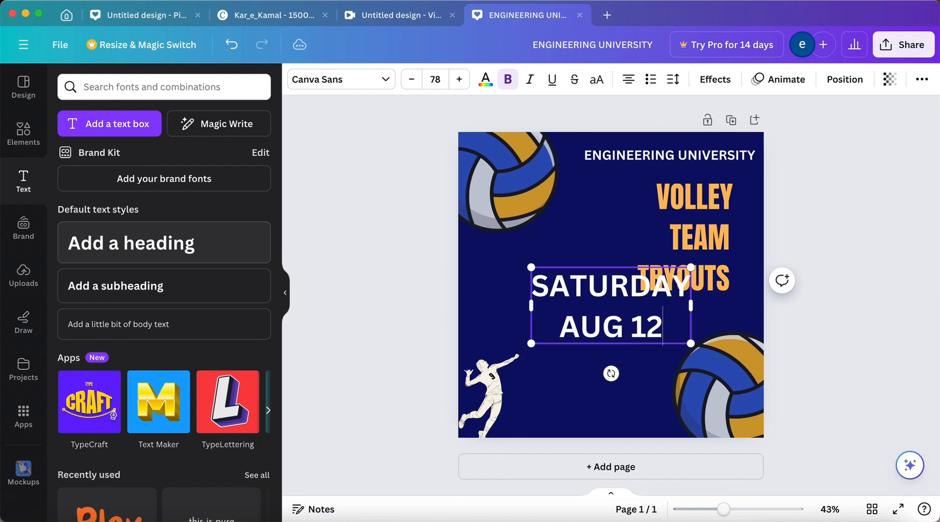
{"action": "type", "text": " ,"}
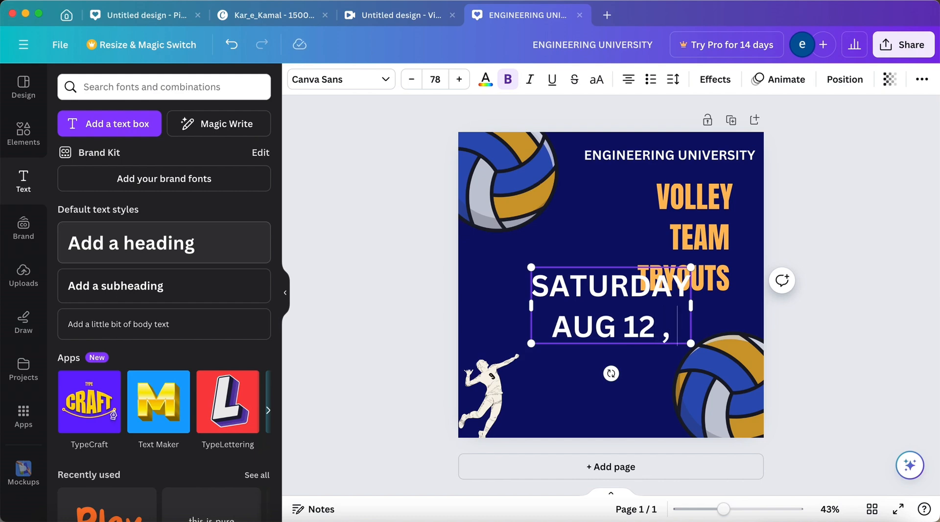
{"action": "type", "text": " 2018"}
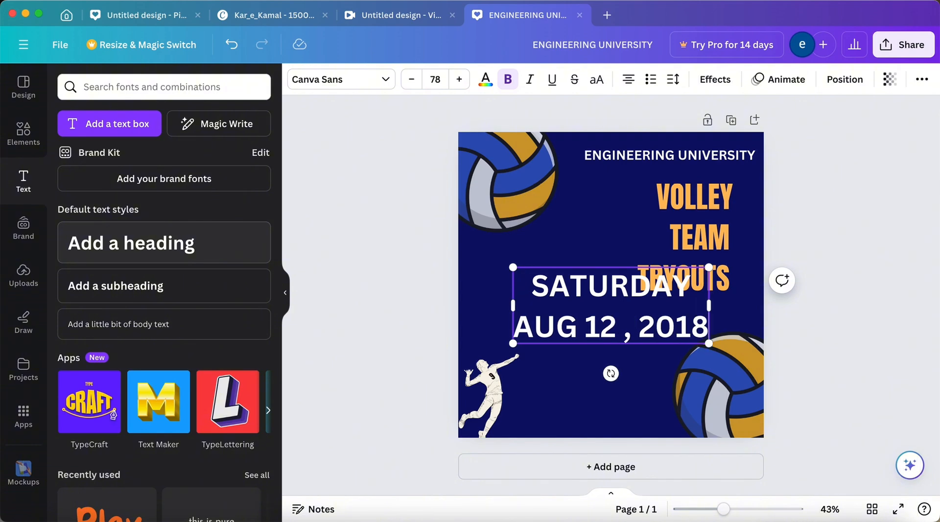
Replace the day and year in the date heading so the second line reads "AUG 29 , 2024".
{"action": "key", "text": "BackSpace"}
{"action": "key", "text": "BackSpace"}
{"action": "key", "text": "BackSpace"}
{"action": "key", "text": "BackSpace"}
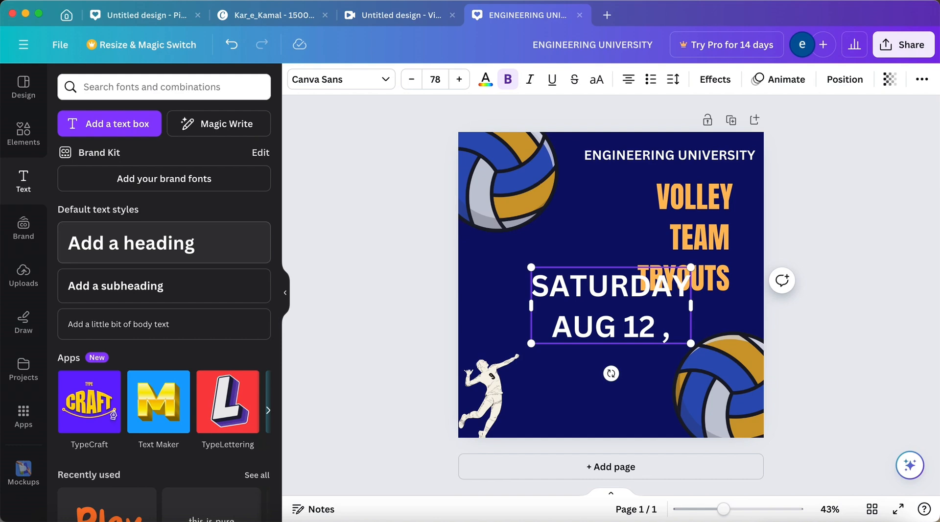
{"action": "key", "text": "BackSpace"}
{"action": "key", "text": "BackSpace"}
{"action": "key", "text": "BackSpace"}
{"action": "key", "text": "BackSpace"}
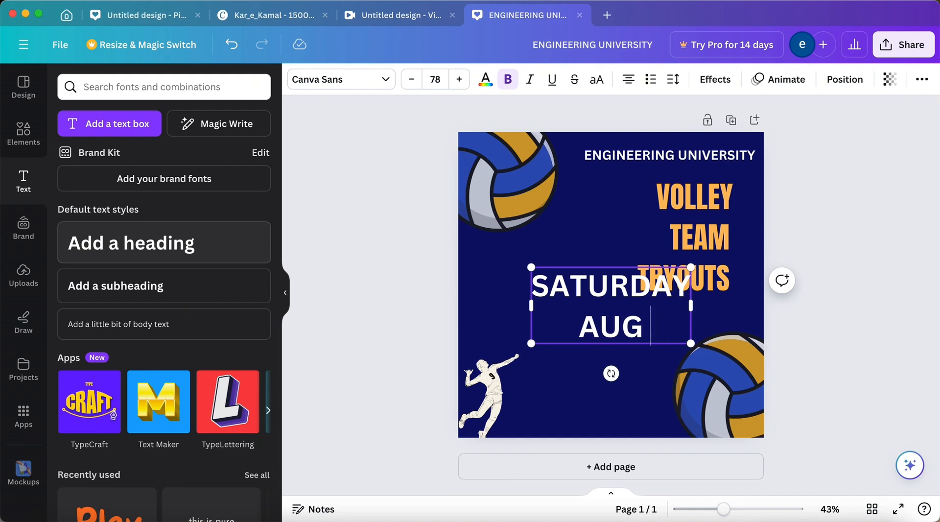
{"action": "type", "text": "2"}
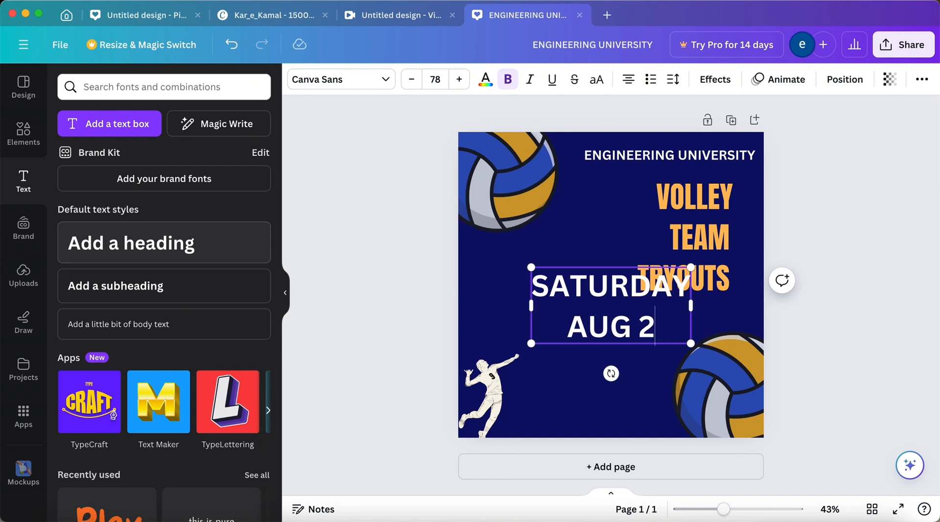
{"action": "type", "text": "9 , "}
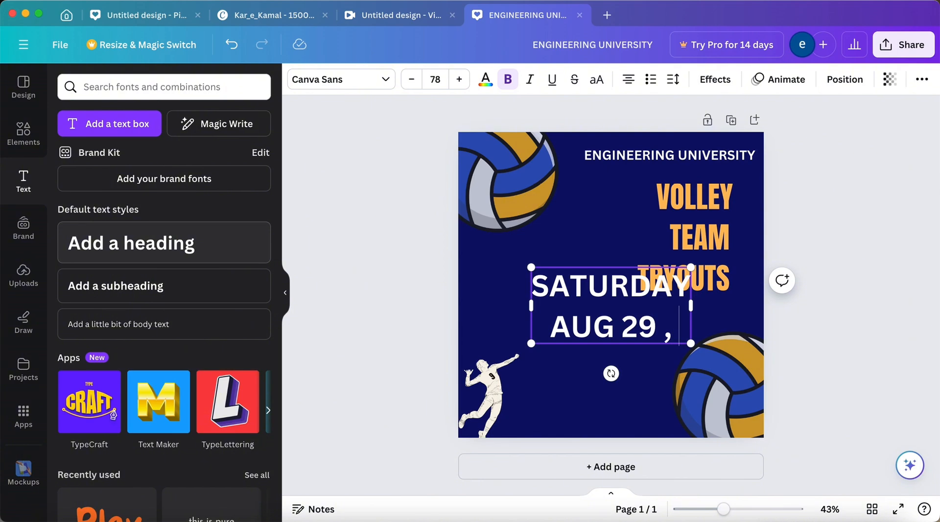
{"action": "type", "text": "2024"}
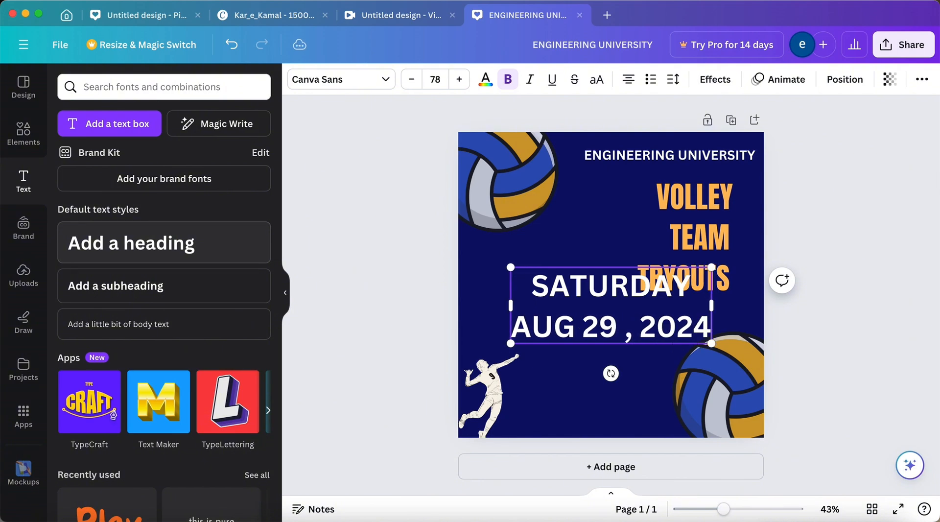
Set the font of the date heading to DM Sans.
{"action": "left_click", "coordinate": [312, 77]}
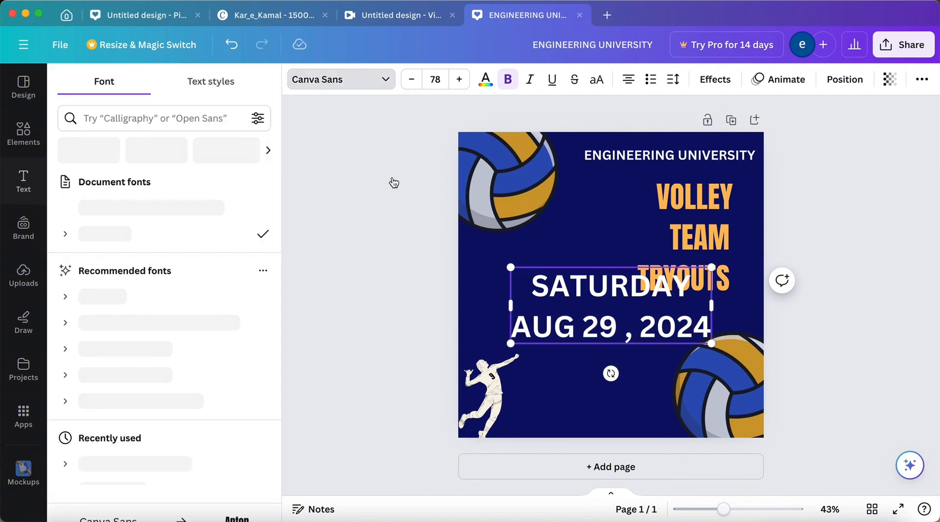
{"action": "left_click", "coordinate": [229, 239]}
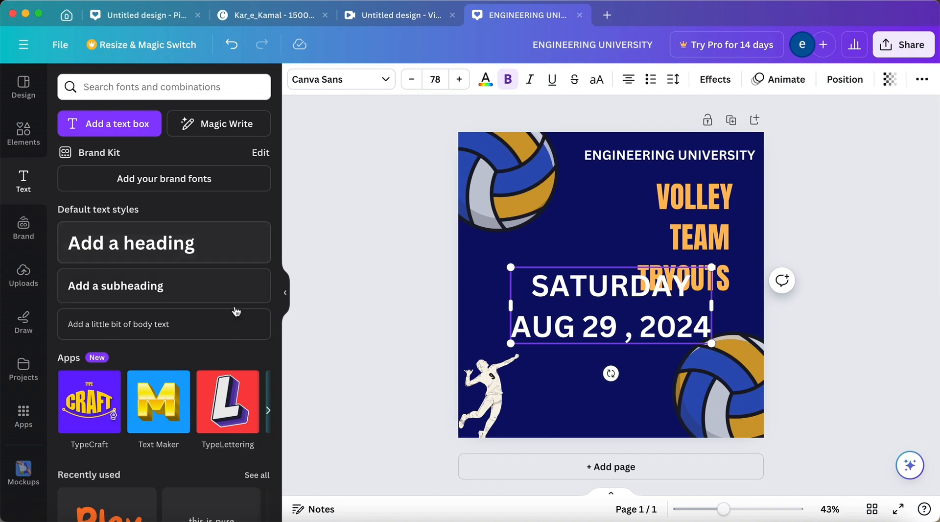
{"action": "left_click", "coordinate": [376, 80]}
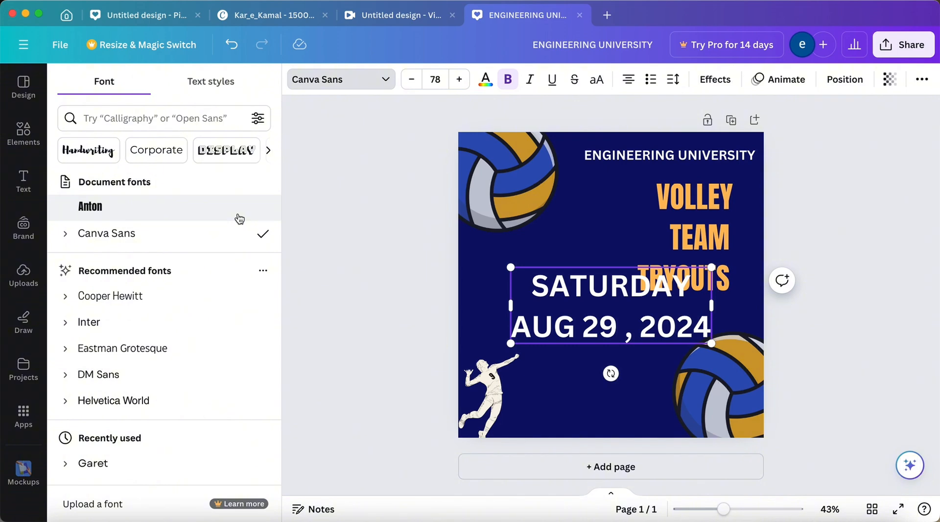
{"action": "left_click", "coordinate": [158, 383]}
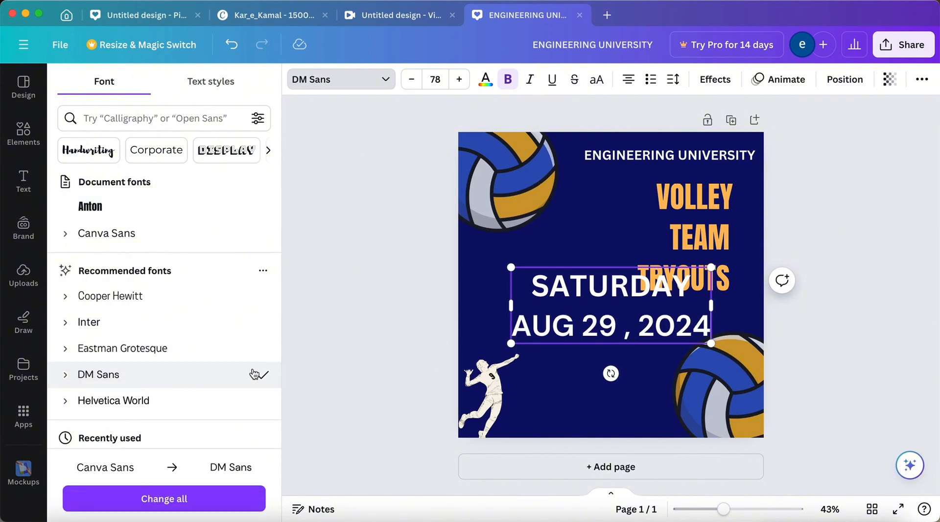
Shrink the date heading to a font size of about 36.9 and place it below "TRYOUTS", just above and beside the player.
{"action": "left_click_drag", "start_coordinate": [711, 343], "coordinate": [565, 352]}
{"action": "left_click", "coordinate": [447, 297]}
{"action": "left_click", "coordinate": [547, 301]}
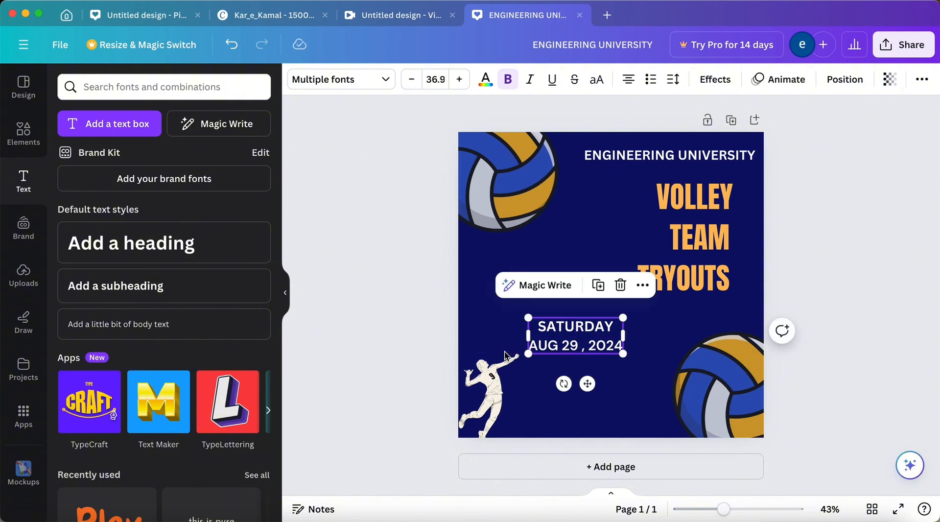
{"action": "left_click", "coordinate": [397, 339]}
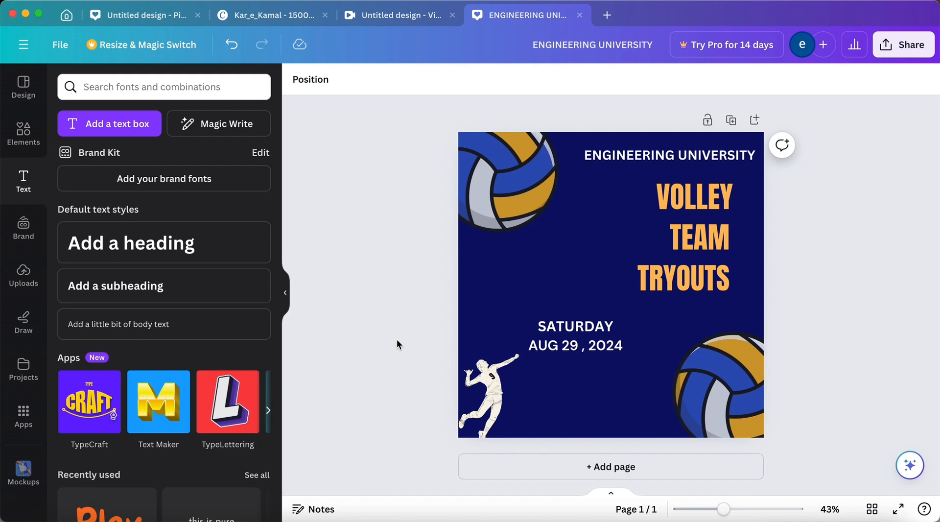
Add another heading in the middle of the page reading "start at 10:00 Am".
{"action": "left_click", "coordinate": [260, 257]}
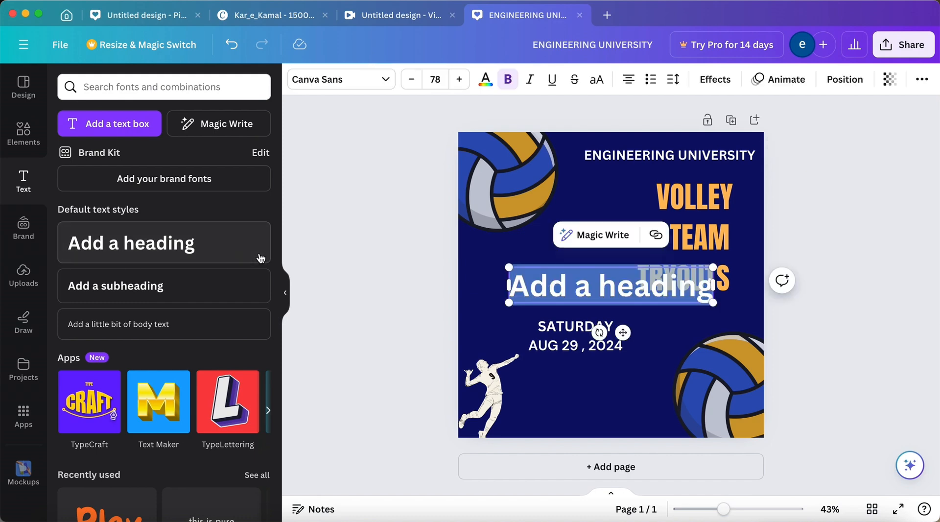
{"action": "key", "text": "BackSpace"}
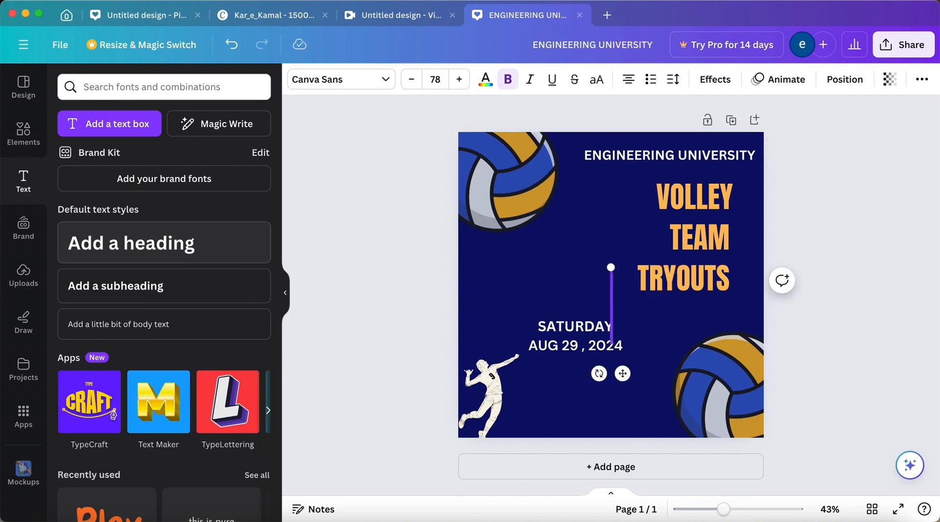
{"action": "type", "text": "start at"}
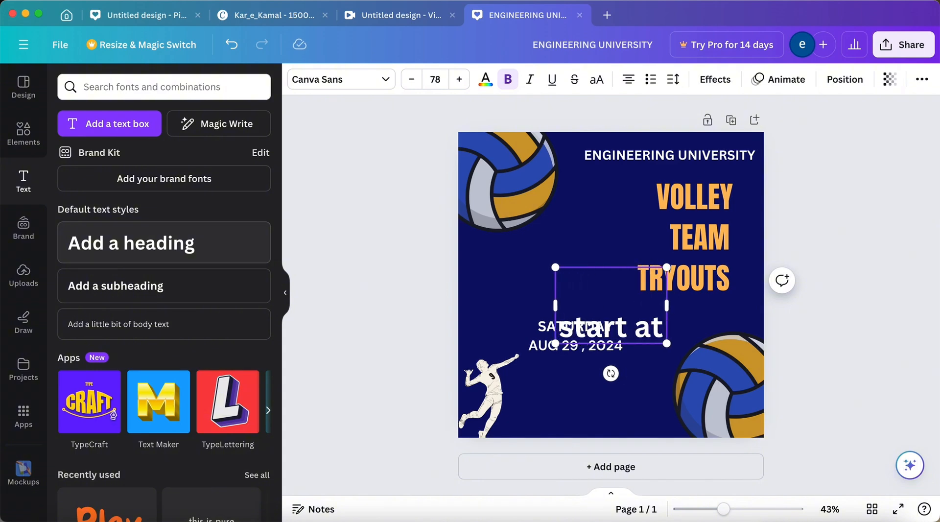
{"action": "type", "text": " 10"}
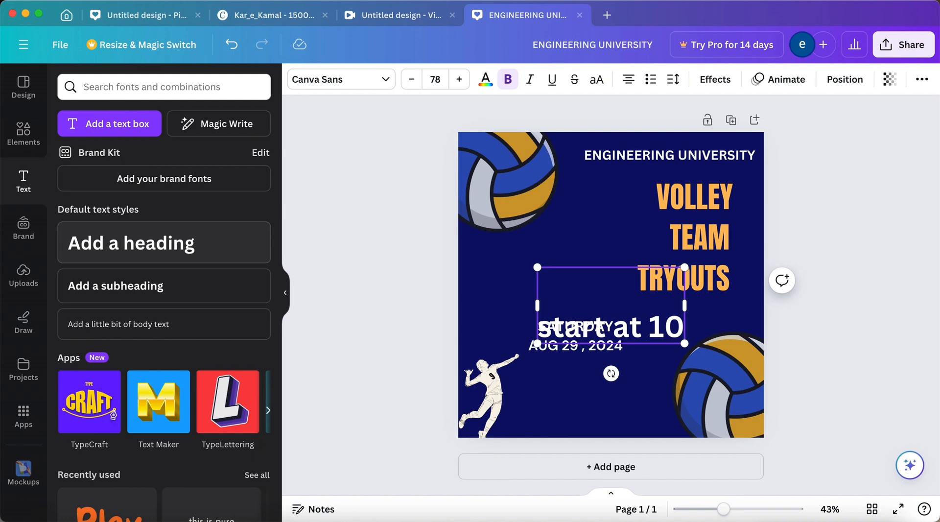
{"action": "type", "text": ":00"}
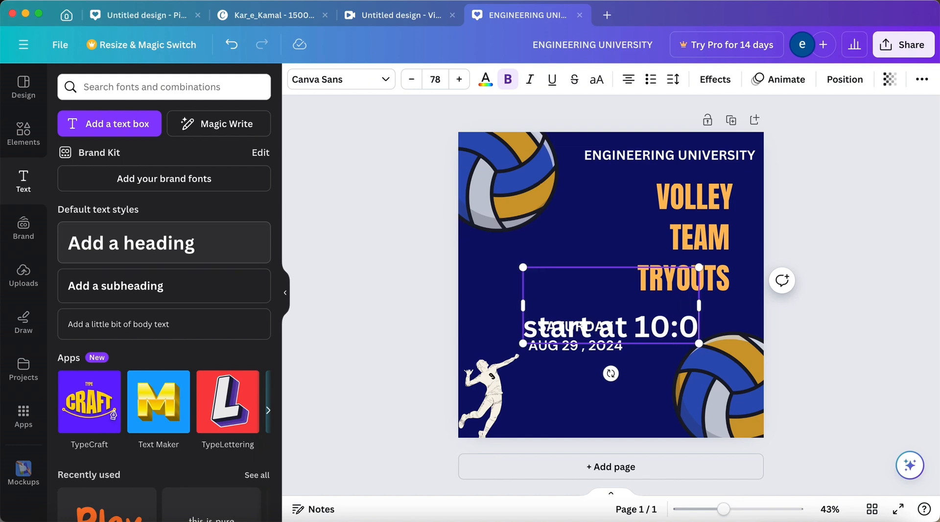
{"action": "type", "text": " Am"}
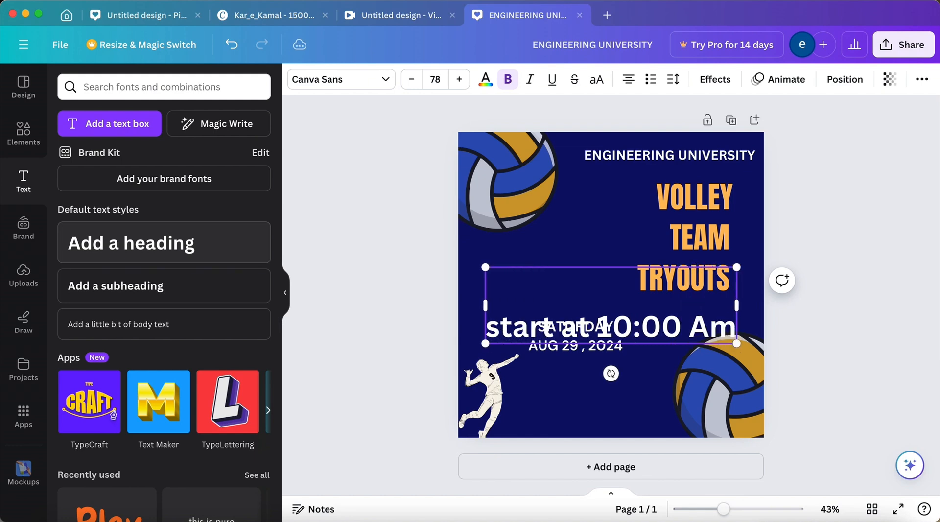
Add the text "Scholl Volleyball Court" on a new line beneath the start time in the same heading.
{"action": "key", "text": "Return"}
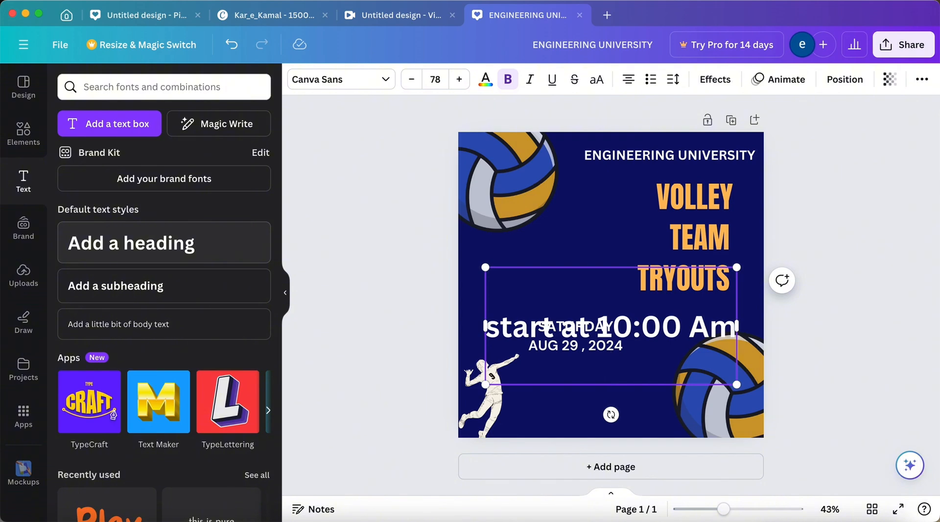
{"action": "type", "text": "scholl"}
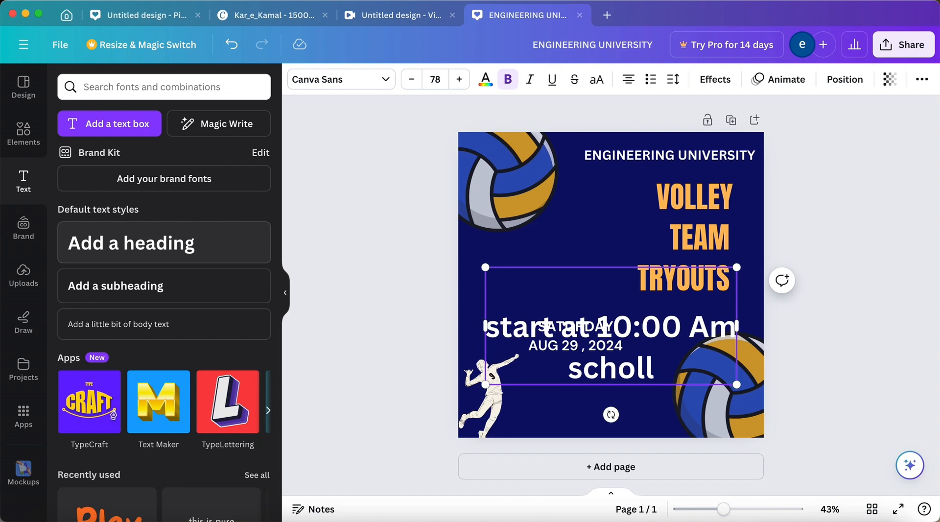
{"action": "type", "text": " Volley"}
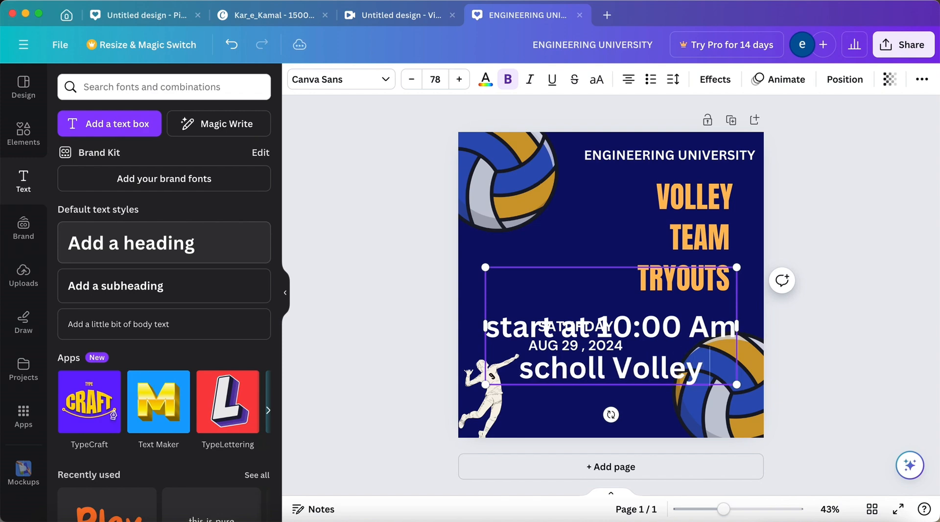
{"action": "key", "text": "BackSpace"}
{"action": "type", "text": "ball"}
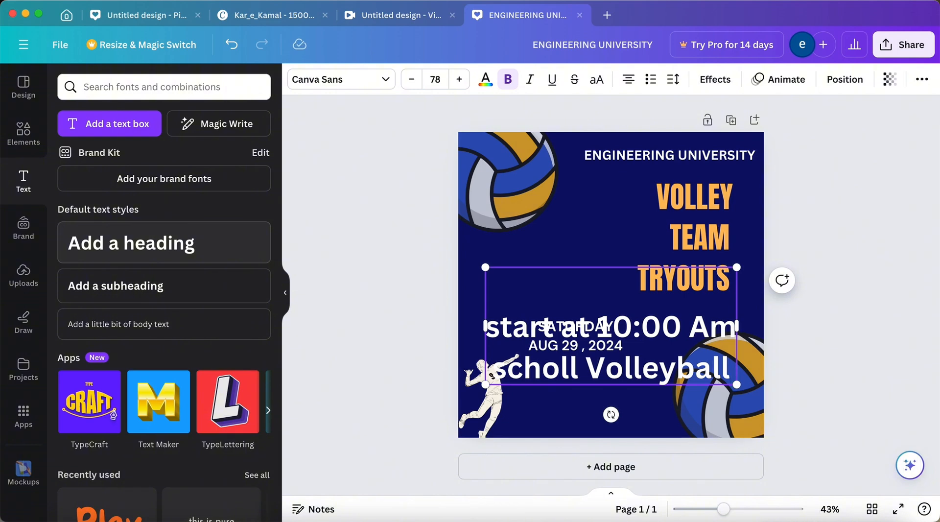
{"action": "type", "text": " Court"}
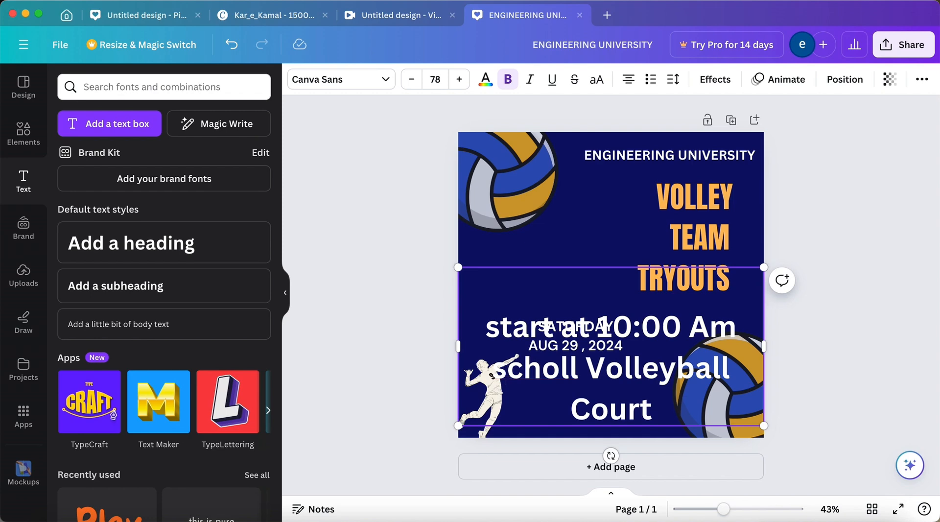
{"action": "key", "text": "BackSpace"}
{"action": "type", "text": "S"}
{"action": "left_click", "coordinate": [681, 418]}
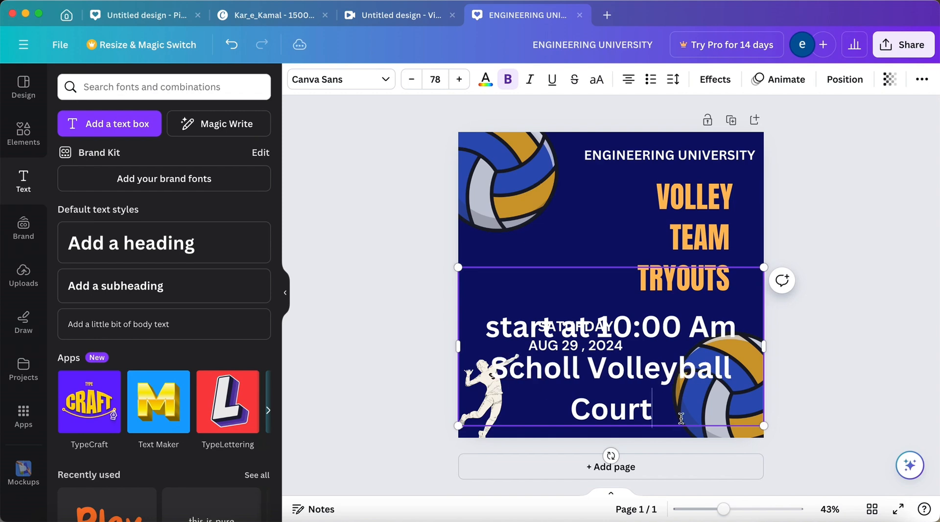
Add a new line reading "sign up your team" beneath the venue in the start-time heading.
{"action": "key", "text": "Return"}
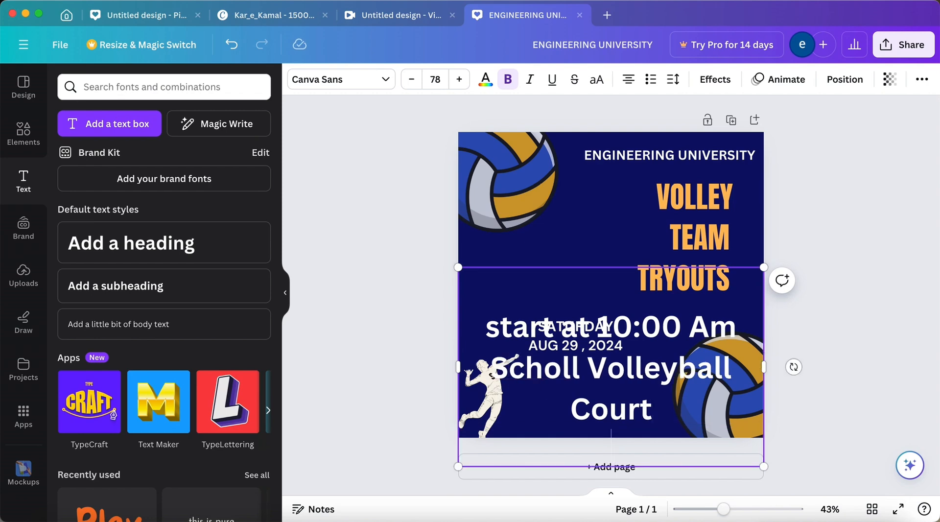
{"action": "type", "text": "sign u"}
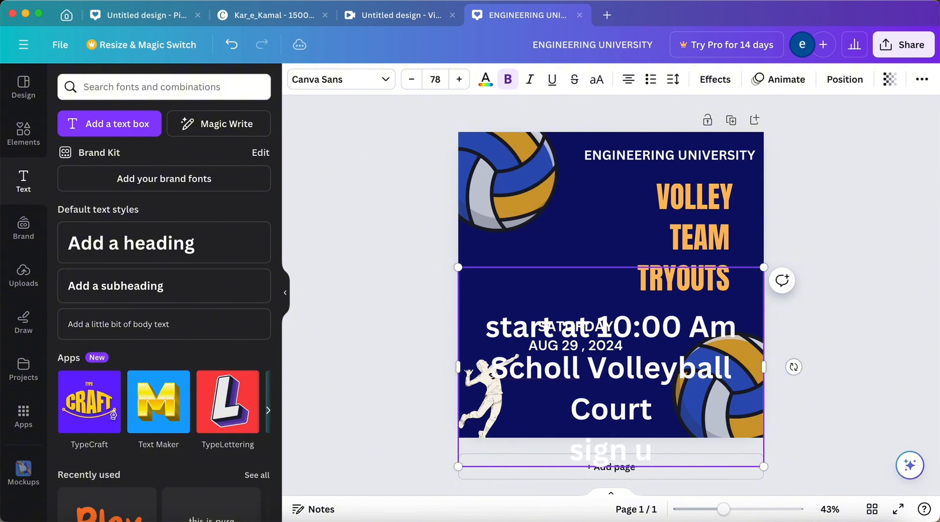
{"action": "type", "text": "p"}
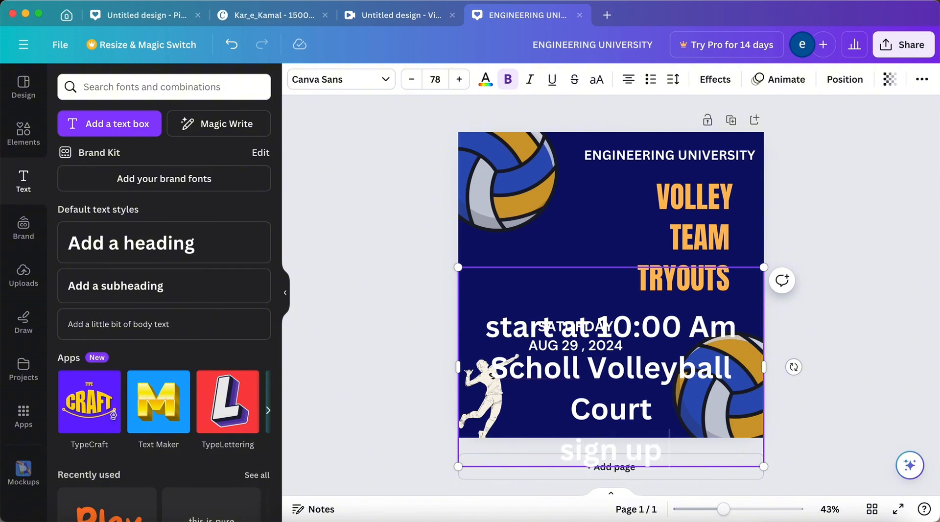
{"action": "type", "text": " your team"}
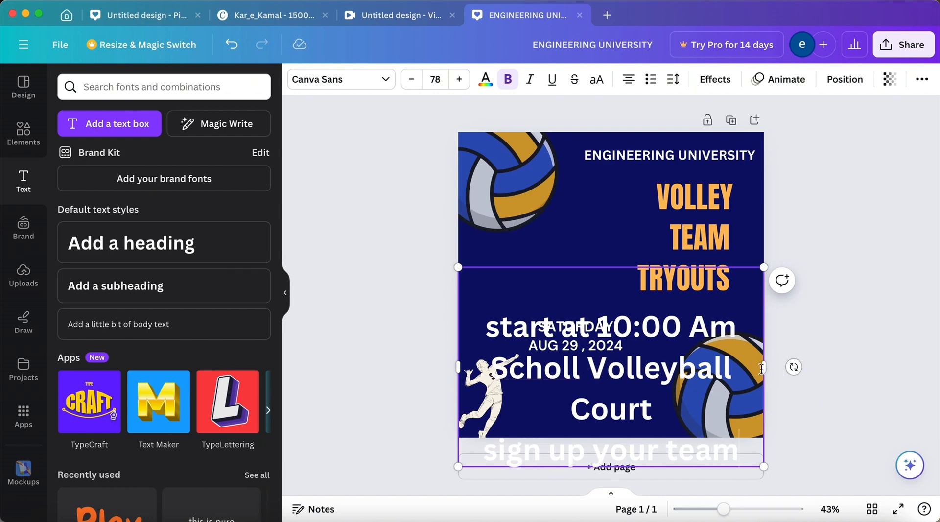
Widen the start-time and venue heading so each line fits, shrink it to a font size of about 28.1, and place it under the date.
{"action": "left_click_drag", "start_coordinate": [761, 368], "coordinate": [806, 363]}
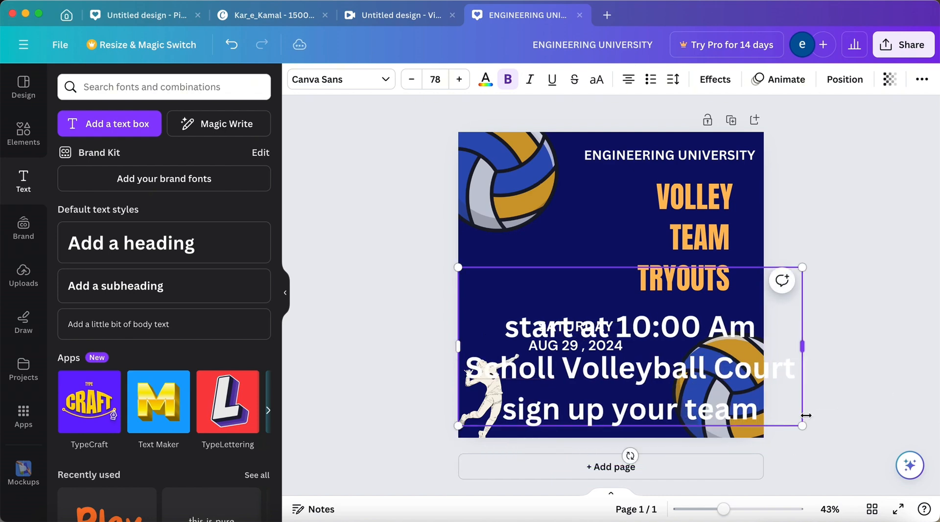
{"action": "left_click_drag", "start_coordinate": [802, 423], "coordinate": [598, 366]}
{"action": "left_click", "coordinate": [531, 258]}
{"action": "left_click", "coordinate": [536, 292]}
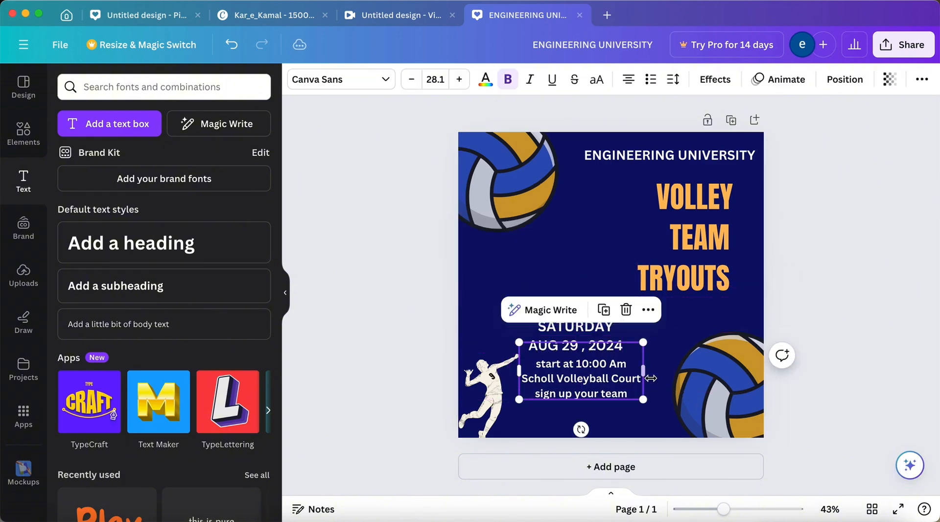
{"action": "left_click_drag", "start_coordinate": [650, 378], "coordinate": [663, 377]}
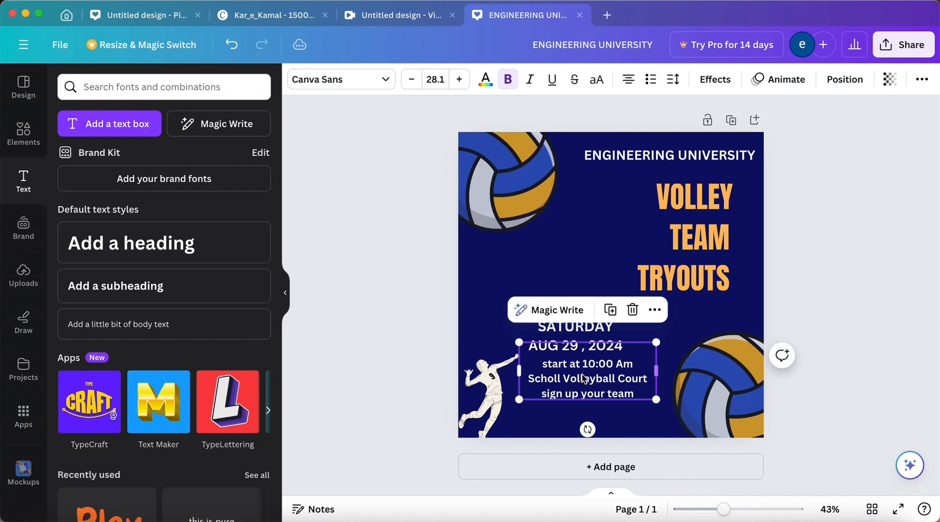
Remove the blank line above the start time, widen the text box, and indent "Scholl Volleyball Court" to line up with the other lines' left edges.
{"action": "left_click", "coordinate": [544, 364]}
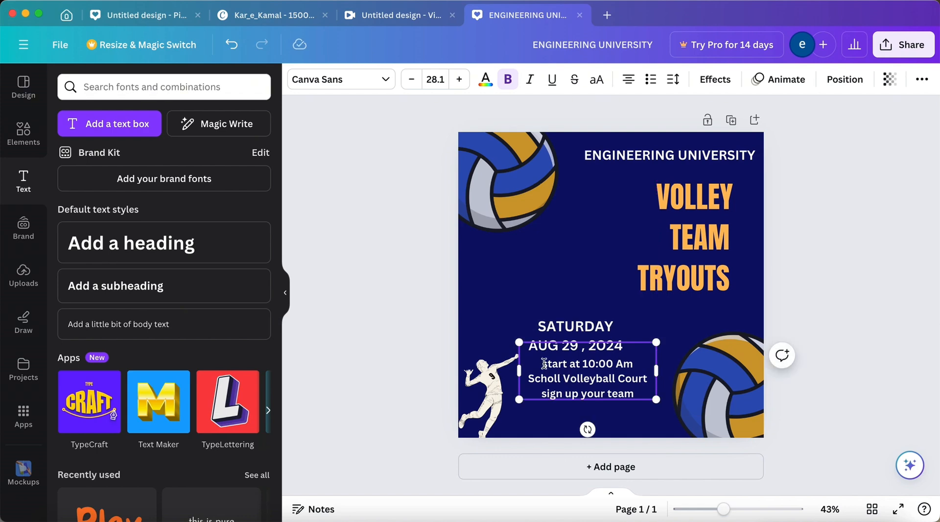
{"action": "key", "text": "BackSpace"}
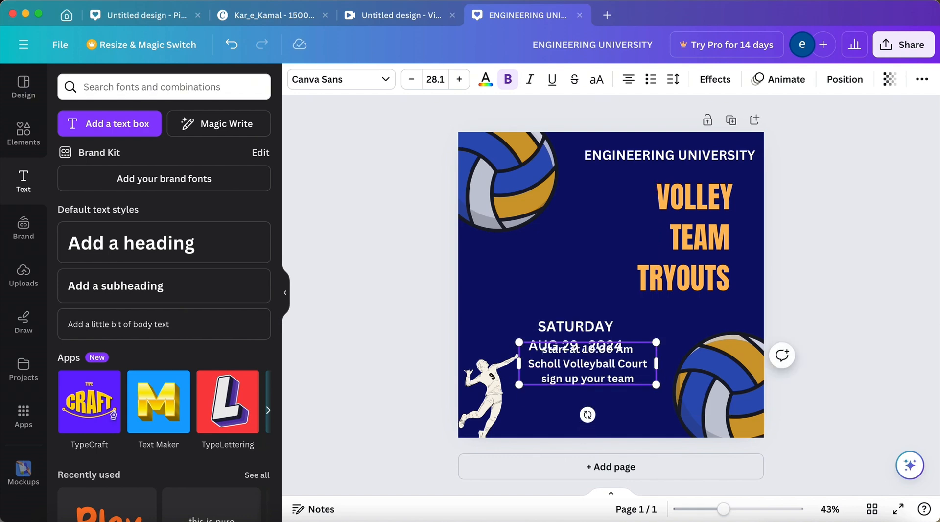
{"action": "left_click", "coordinate": [526, 366]}
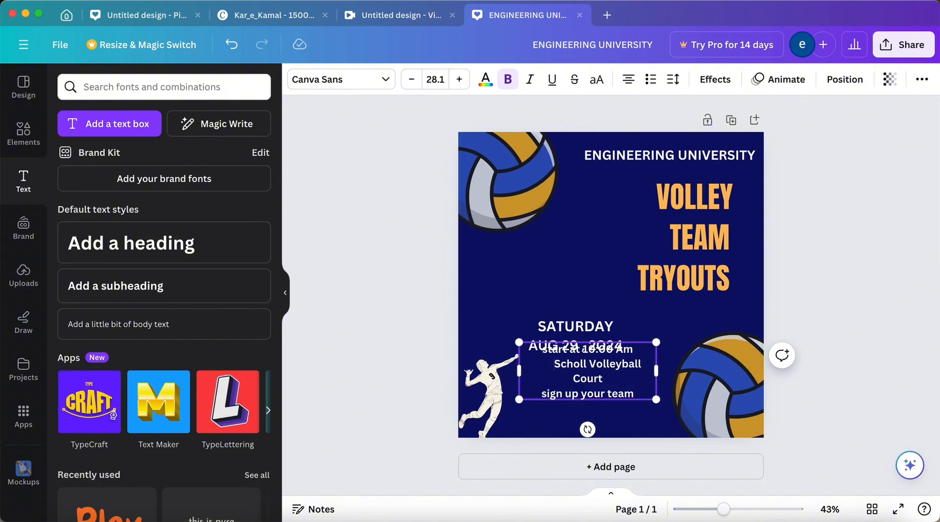
{"action": "left_click_drag", "start_coordinate": [656, 370], "coordinate": [672, 371]}
{"action": "left_click", "coordinate": [548, 366]}
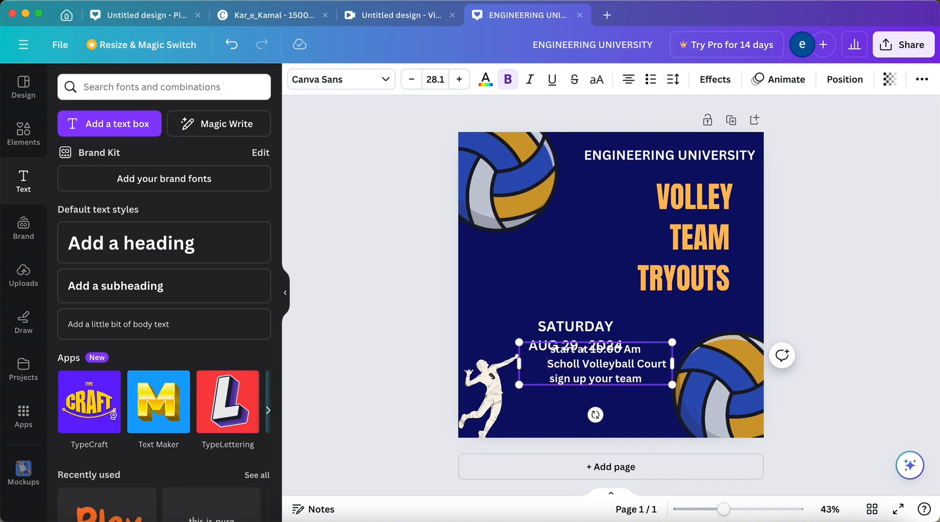
Move the three-line details heading down and slightly left so it sits directly beneath the date.
{"action": "left_click", "coordinate": [404, 371]}
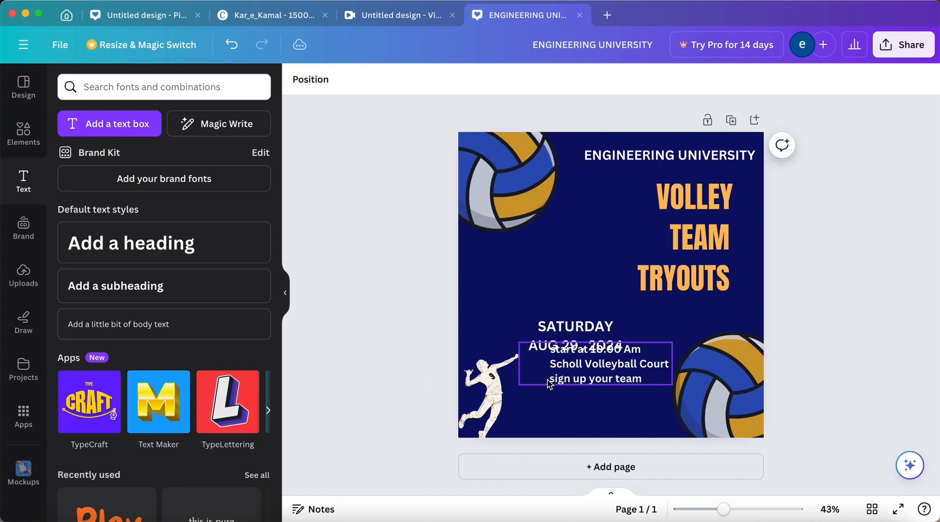
{"action": "left_click", "coordinate": [586, 361]}
{"action": "left_click_drag", "start_coordinate": [585, 361], "coordinate": [569, 377]}
Indent the "AUG 29 , 2024" line with spaces so it starts flush with "SATURDAY".
{"action": "left_click", "coordinate": [525, 348]}
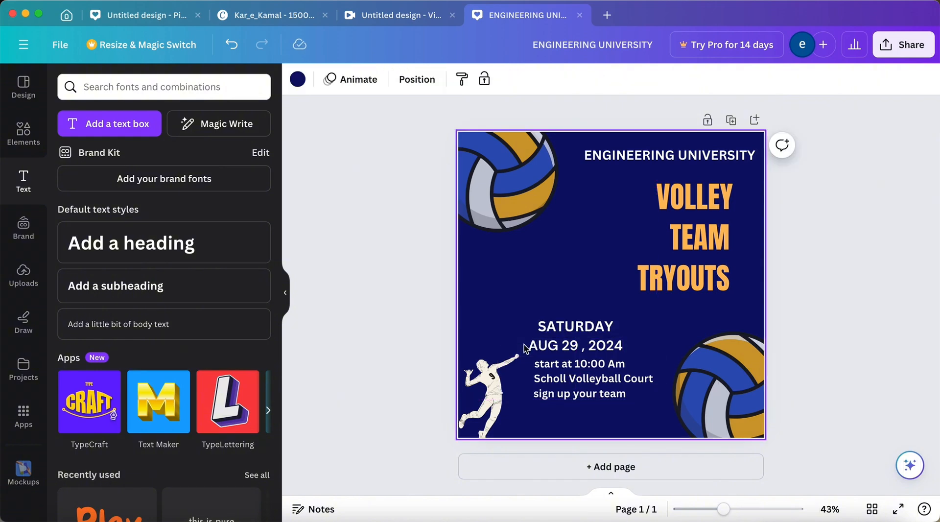
{"action": "left_click", "coordinate": [529, 349]}
{"action": "left_click", "coordinate": [528, 348]}
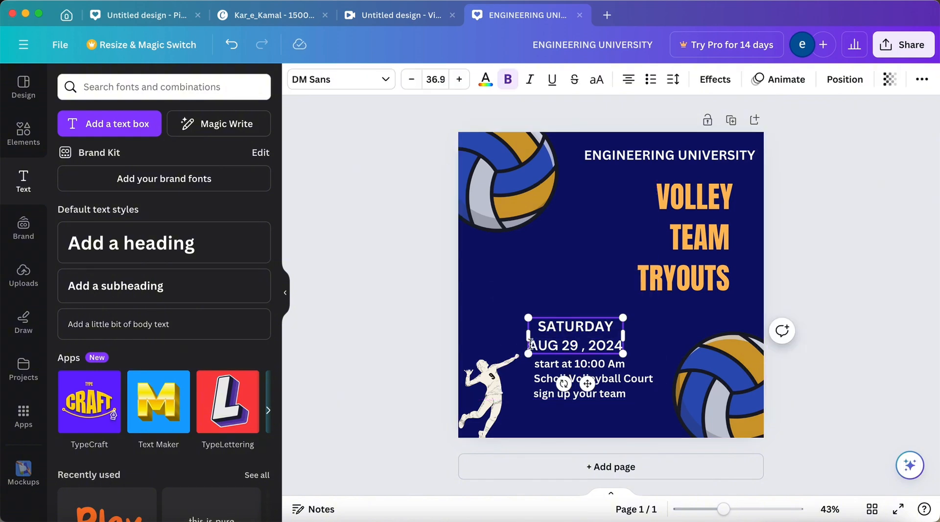
{"action": "type", "text": "mm"}
{"action": "key", "text": "BackSpace"}
{"action": "key", "text": "BackSpace"}
{"action": "left_click", "coordinate": [436, 312]}
Shift the date heading slightly left so it lines up with the left edge of the details text.
{"action": "left_click", "coordinate": [575, 343]}
{"action": "left_click_drag", "start_coordinate": [575, 344], "coordinate": [570, 344]}
{"action": "left_click", "coordinate": [421, 343]}
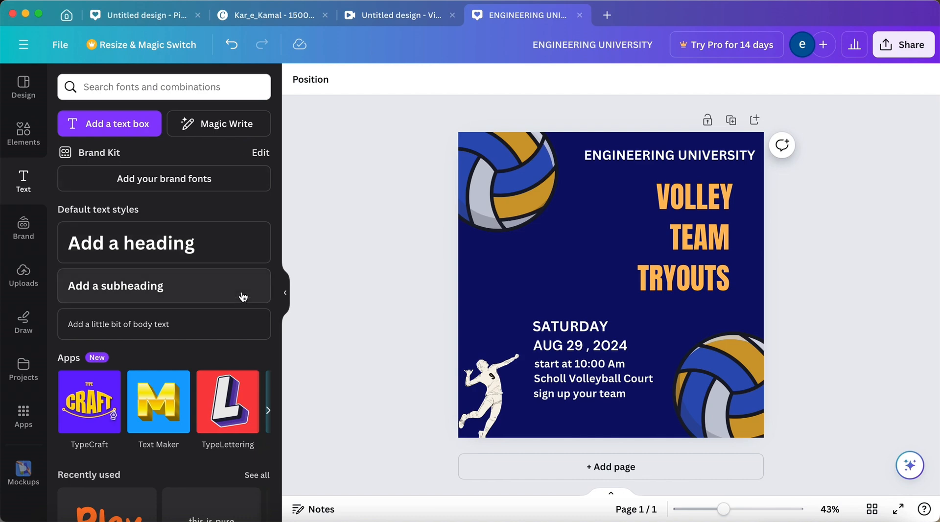
Add another heading to the page reading "For more info".
{"action": "left_click", "coordinate": [234, 248]}
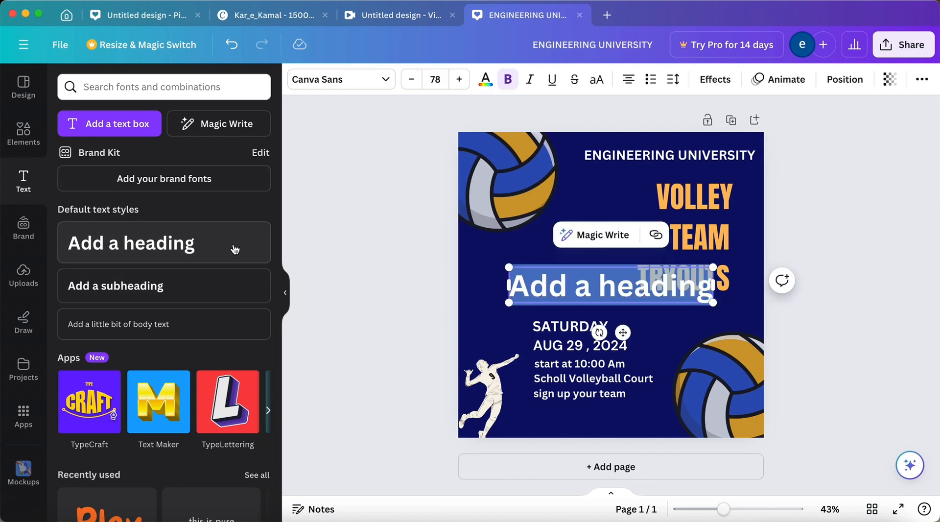
{"action": "key", "text": "BackSpace"}
{"action": "type", "text": "For"}
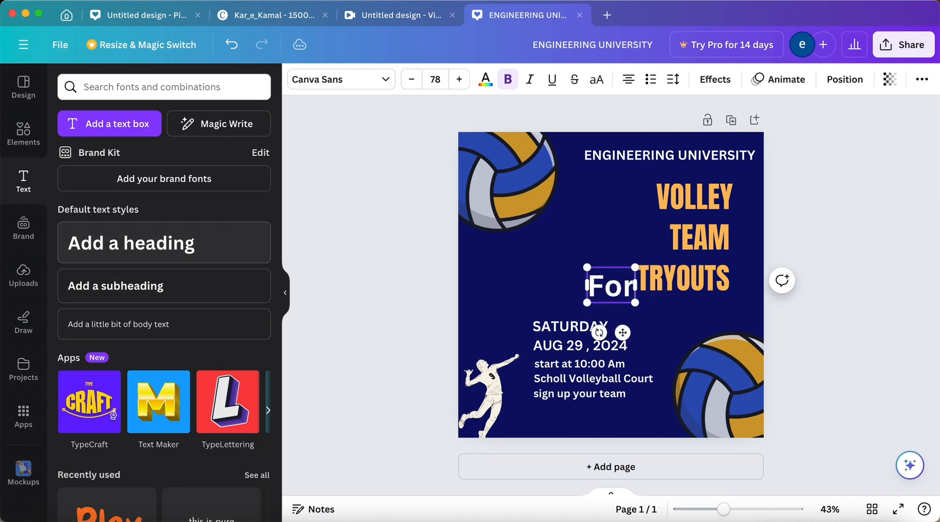
{"action": "type", "text": " more"}
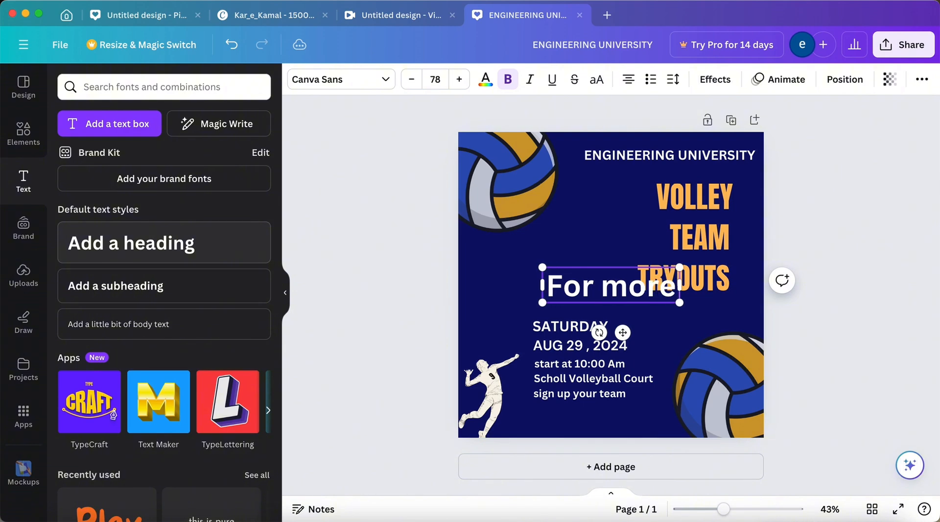
{"action": "type", "text": " info"}
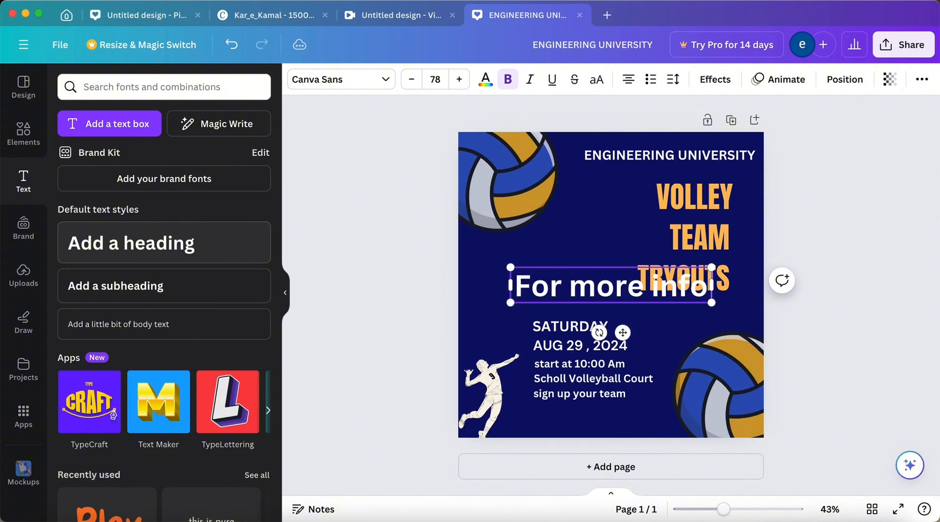
{"action": "left_click", "coordinate": [408, 312]}
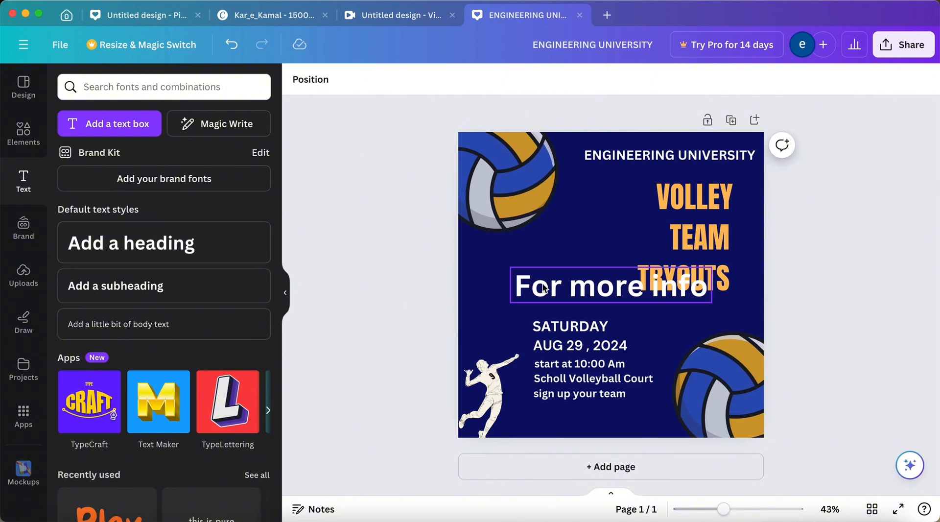
Move the "For more info" heading beneath "sign up your team" and shrink it to a font size of about 36.1.
{"action": "left_click", "coordinate": [582, 288]}
{"action": "left_click_drag", "start_coordinate": [583, 288], "coordinate": [580, 417]}
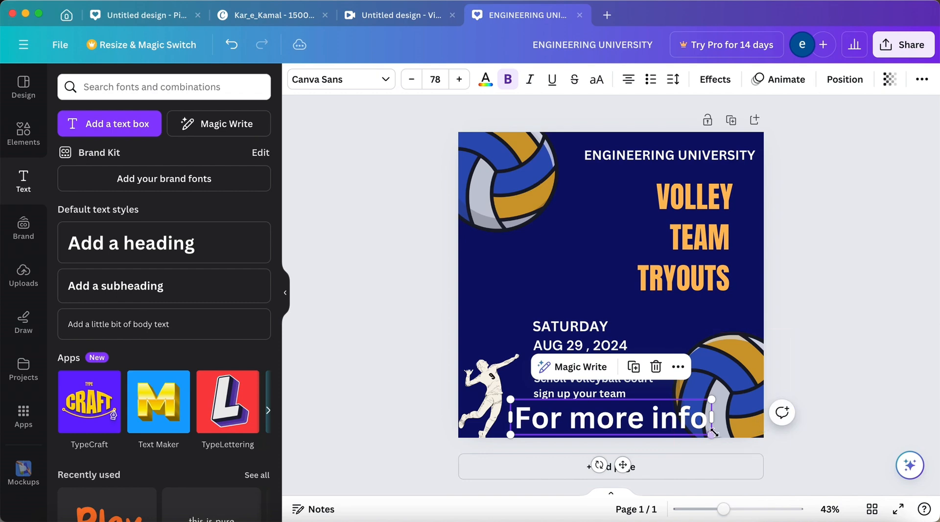
{"action": "left_click_drag", "start_coordinate": [710, 434], "coordinate": [606, 430]}
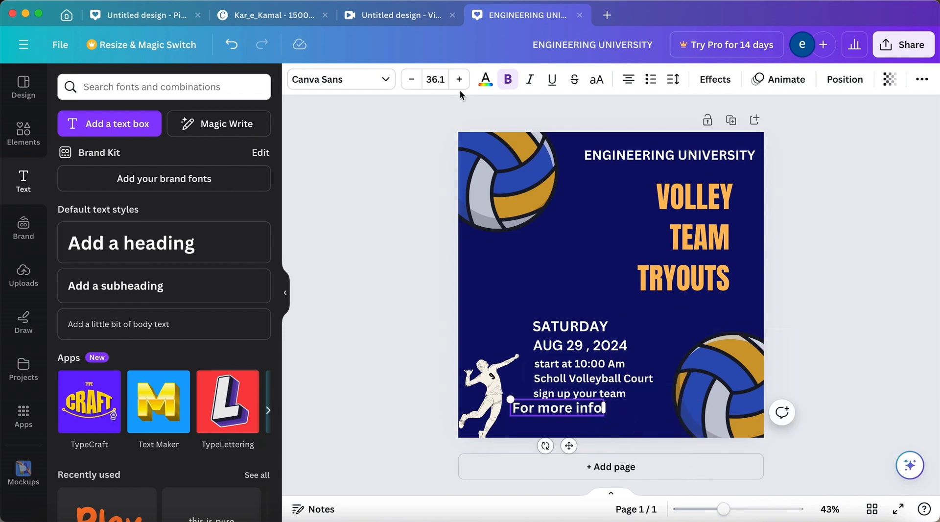
Try to recolor the "For more info" heading with the document's orange #FFBD59.
{"action": "left_click", "coordinate": [486, 79]}
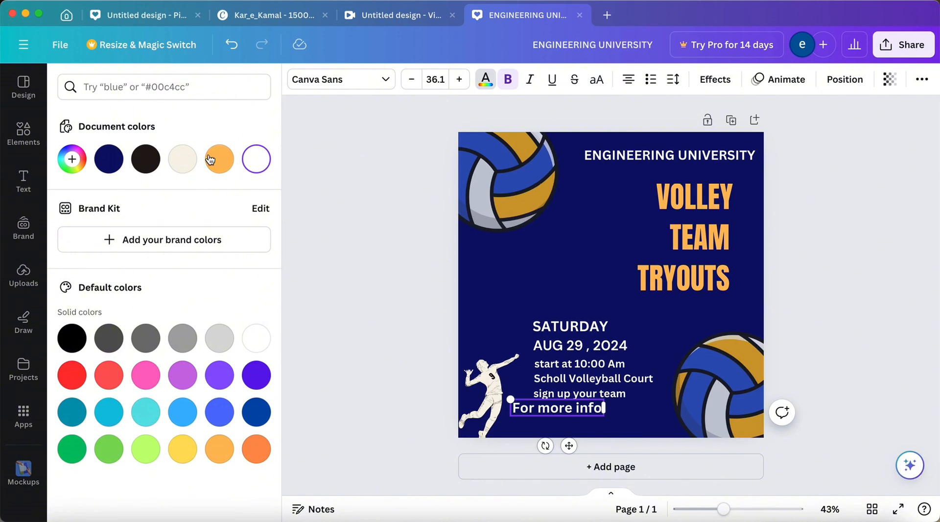
{"action": "left_click", "coordinate": [210, 159]}
{"action": "left_click", "coordinate": [212, 160]}
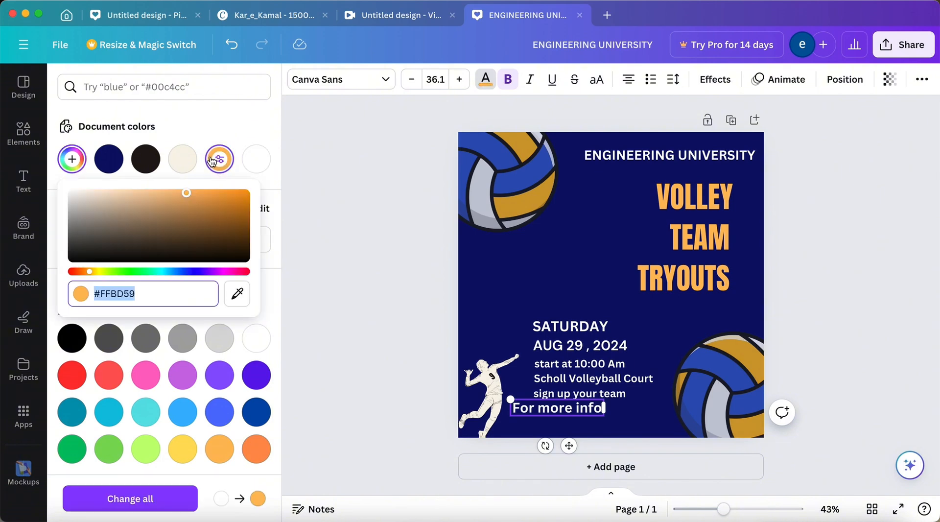
{"action": "left_click_drag", "start_coordinate": [210, 198], "coordinate": [184, 196]}
{"action": "left_click", "coordinate": [368, 212]}
{"action": "left_click", "coordinate": [391, 246]}
{"action": "left_click", "coordinate": [446, 334]}
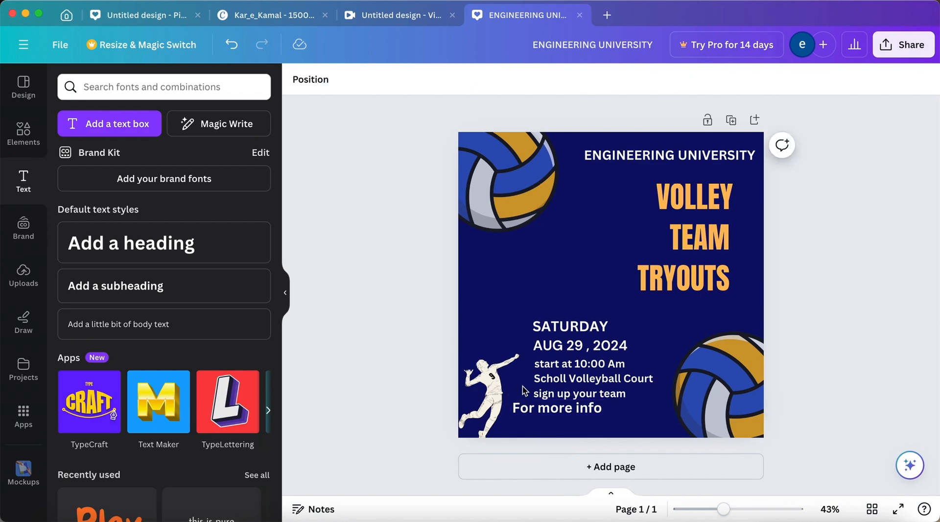
Apply the document's orange color #FFBD59 to the "For more info" heading.
{"action": "double_click", "coordinate": [514, 408]}
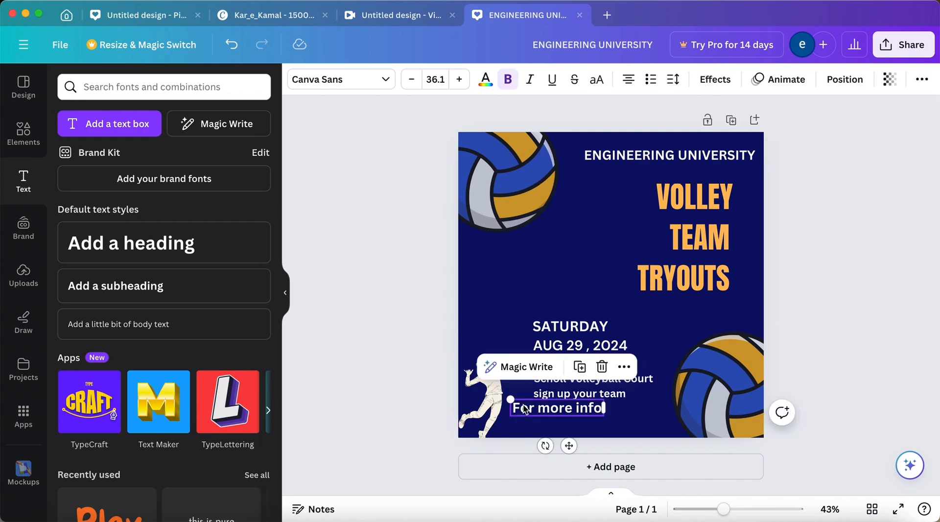
{"action": "left_click", "coordinate": [485, 83]}
{"action": "left_click", "coordinate": [227, 158]}
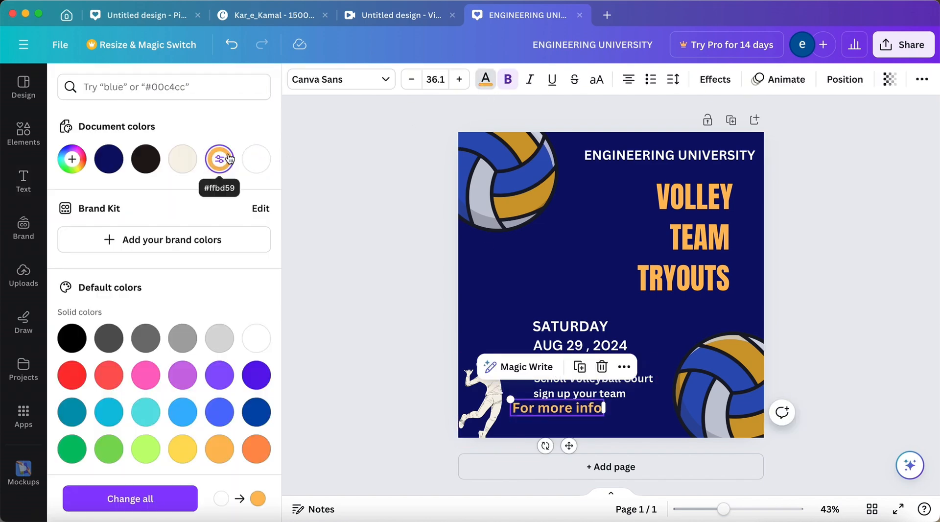
{"action": "left_click", "coordinate": [392, 240]}
{"action": "left_click", "coordinate": [361, 267]}
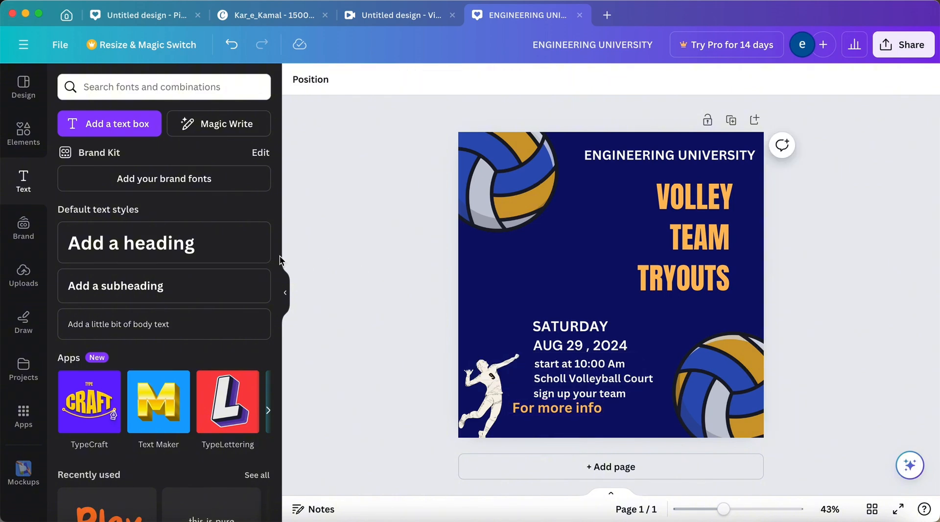
{"action": "left_click", "coordinate": [242, 259]}
{"action": "key", "text": "BackSpace"}
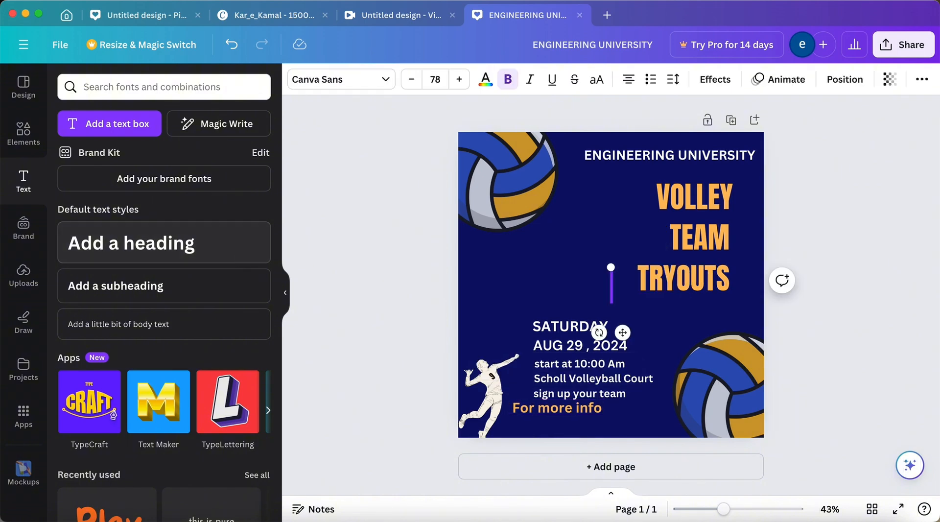
{"action": "type", "text": "www."}
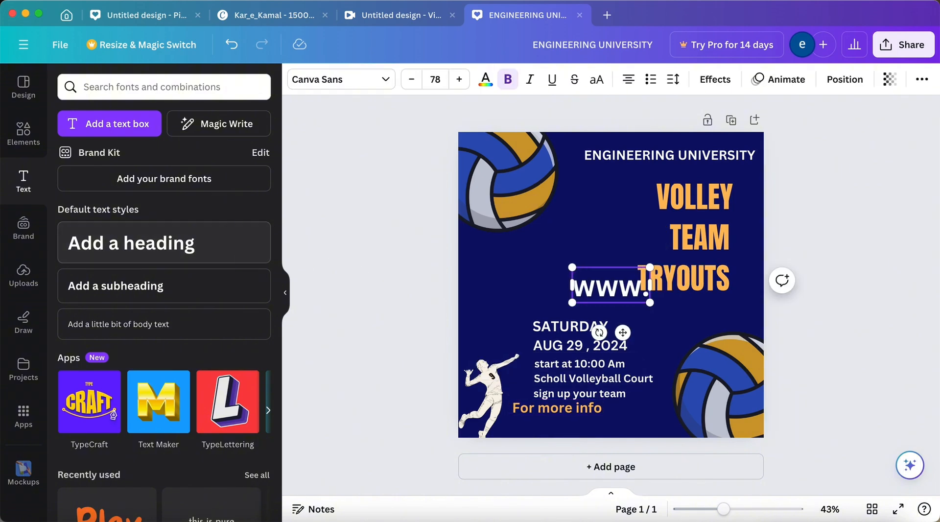
{"action": "type", "text": "your"}
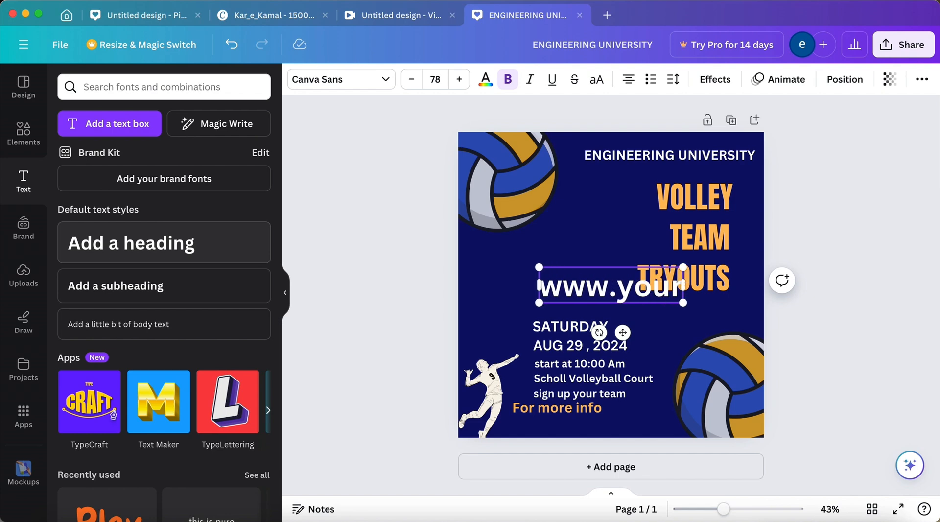
{"action": "type", "text": "web"}
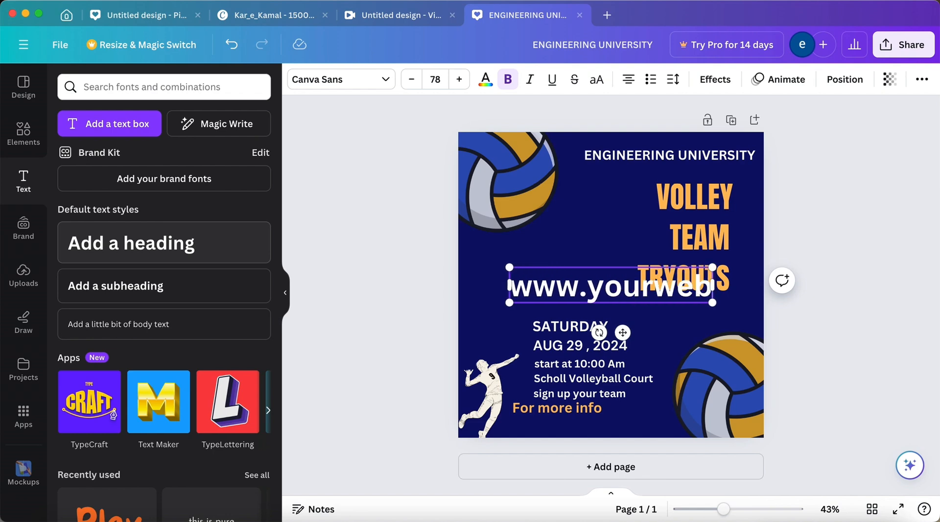
{"action": "type", "text": "site"}
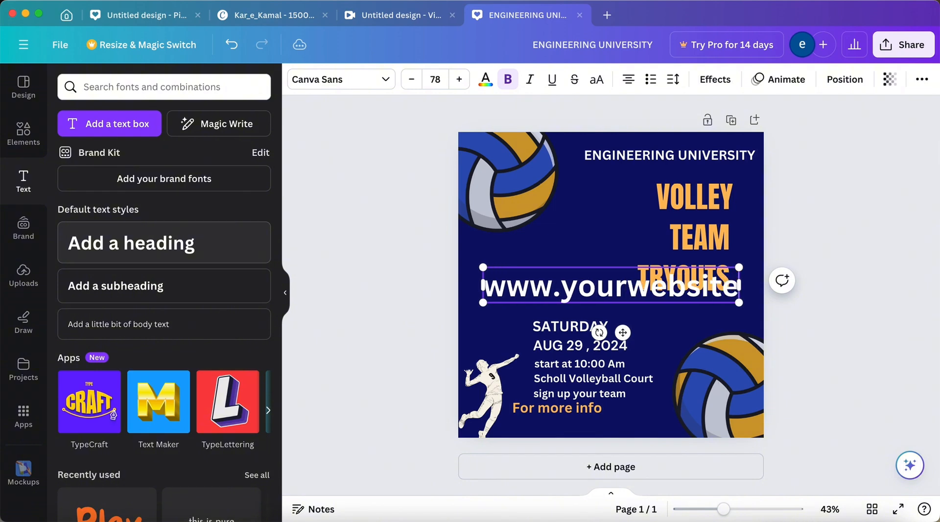
{"action": "type", "text": ".com"}
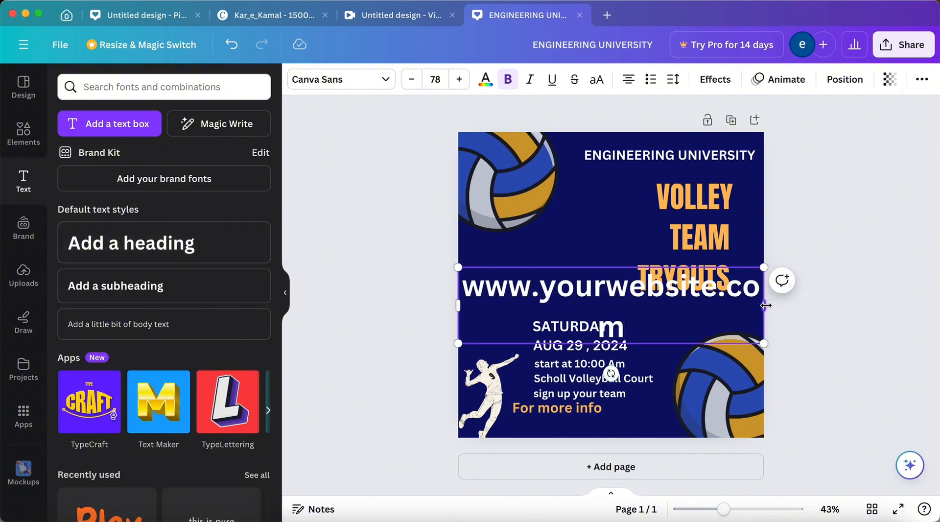
{"action": "left_click_drag", "start_coordinate": [765, 305], "coordinate": [805, 313]}
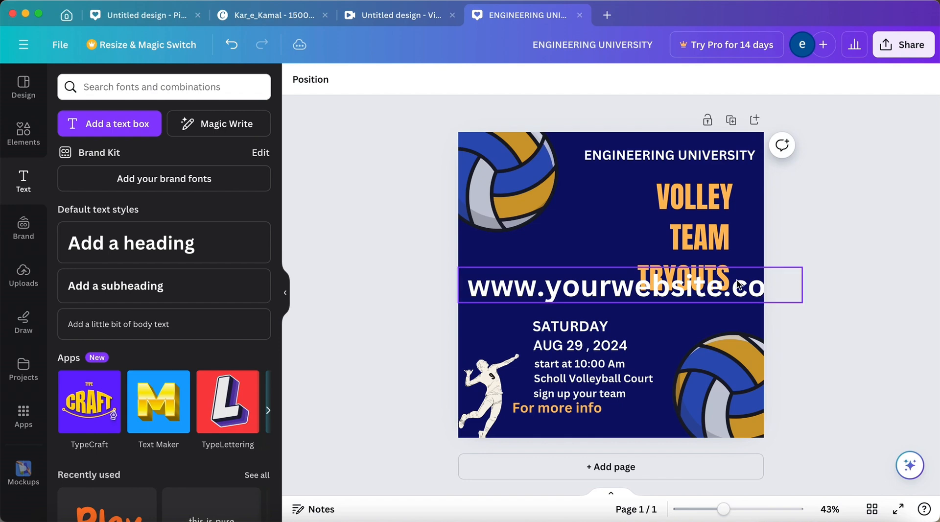
{"action": "left_click_drag", "start_coordinate": [738, 283], "coordinate": [763, 420]}
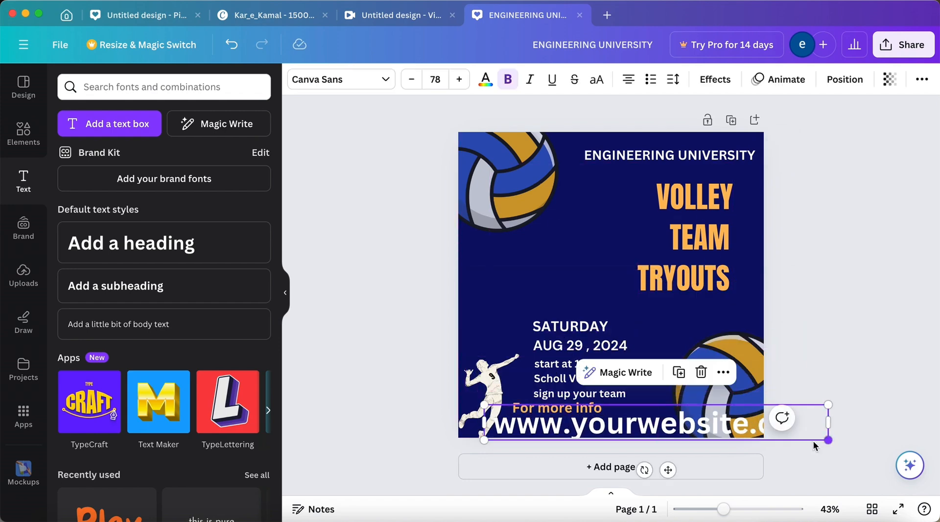
{"action": "left_click_drag", "start_coordinate": [827, 440], "coordinate": [666, 430]}
{"action": "left_click_drag", "start_coordinate": [612, 419], "coordinate": [662, 430]}
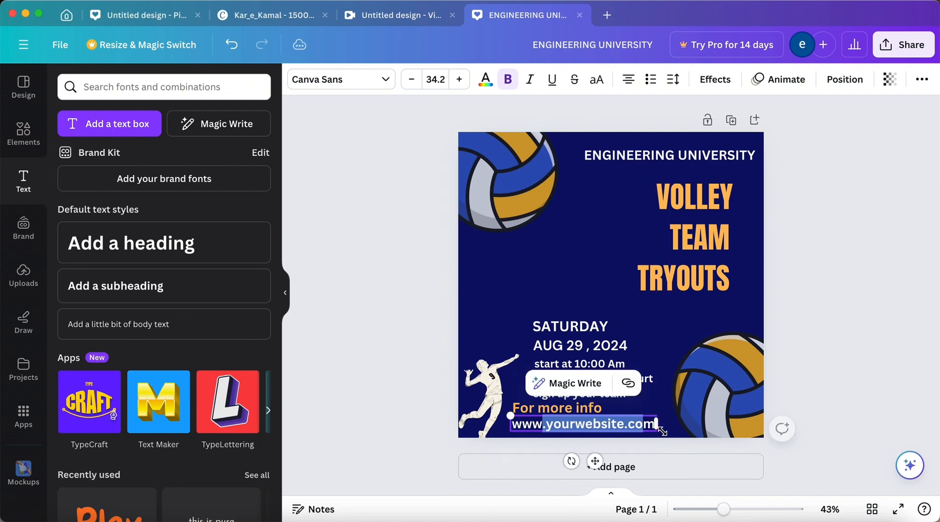
Reduce the website address to font size 29.2 and nudge it slightly left under "For more info".
{"action": "left_click", "coordinate": [630, 428]}
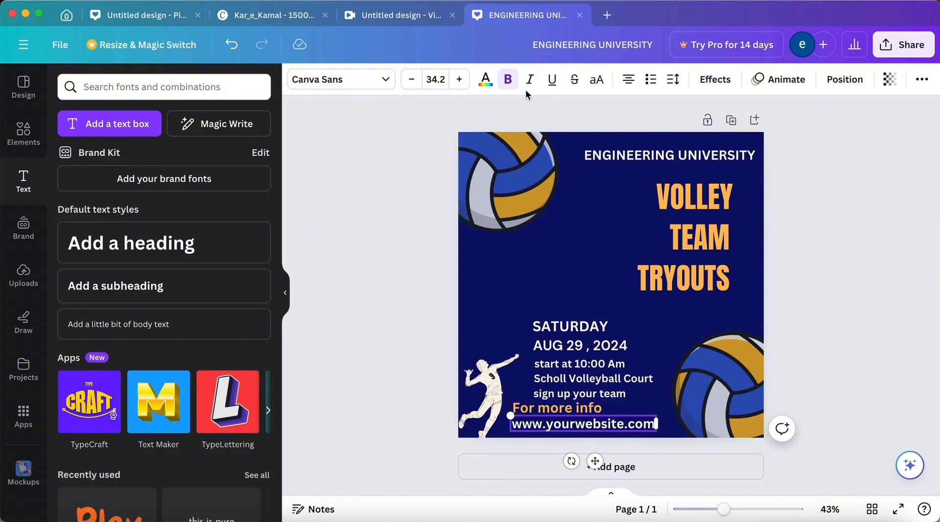
{"action": "left_click", "coordinate": [411, 81]}
{"action": "left_click", "coordinate": [412, 80]}
{"action": "left_click", "coordinate": [412, 80]}
{"action": "left_click", "coordinate": [411, 81]}
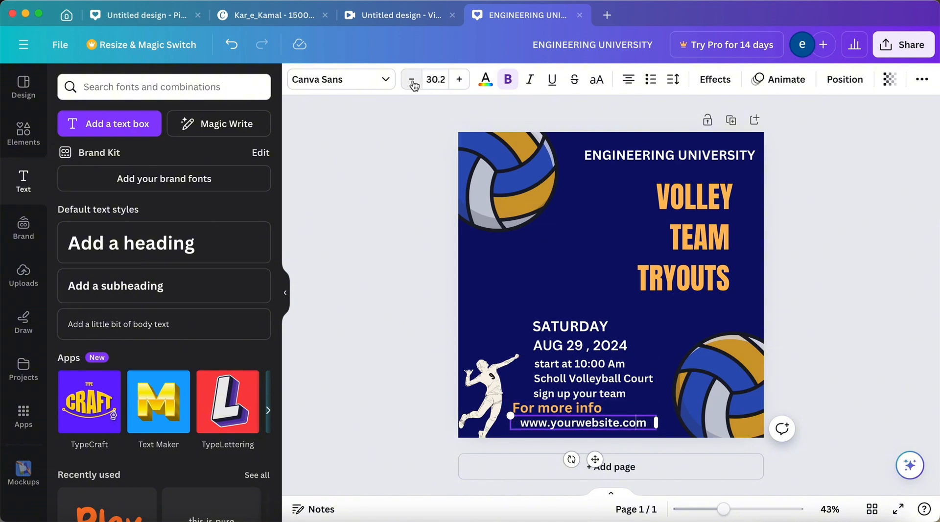
{"action": "left_click", "coordinate": [402, 196]}
{"action": "left_click_drag", "start_coordinate": [555, 427], "coordinate": [548, 427]}
{"action": "left_click", "coordinate": [382, 342]}
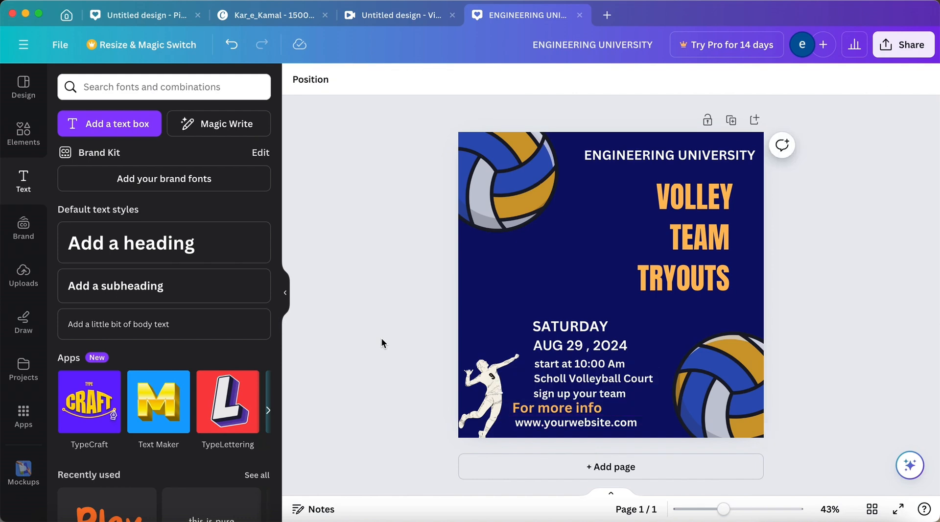